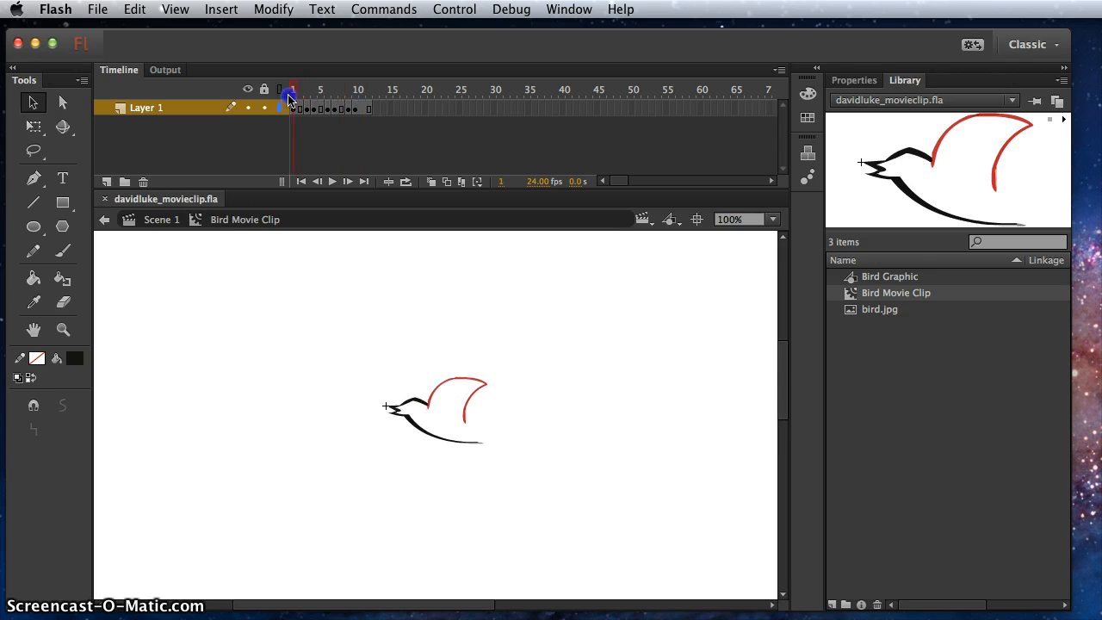
pyautogui.moveTo(320, 277); pyautogui.dragTo(341, 278)
pyautogui.click(386, 312)
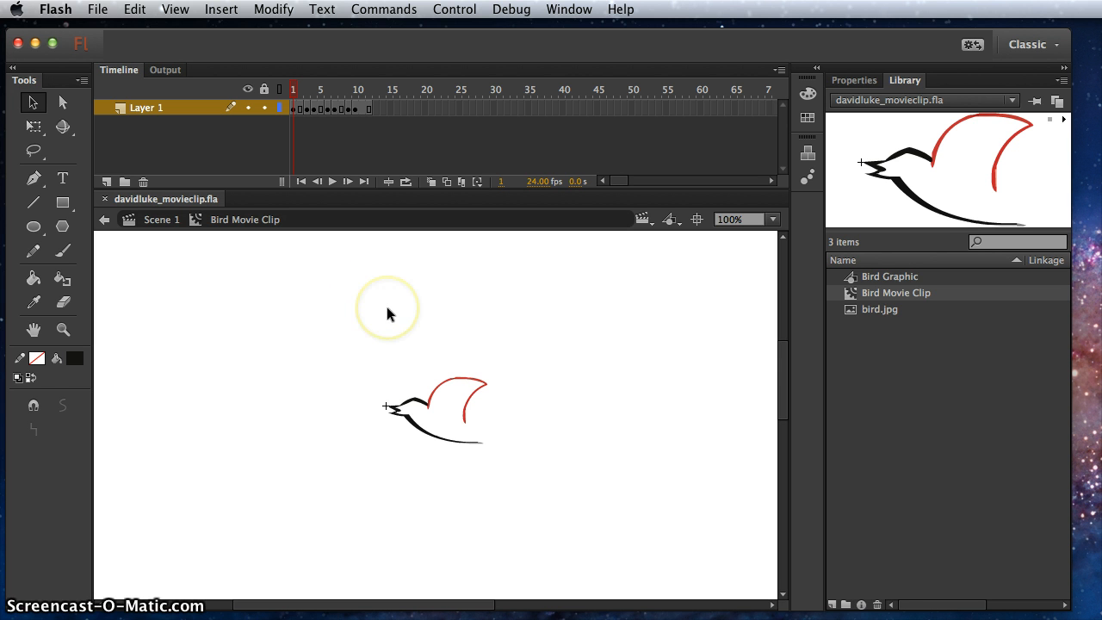
pyautogui.click(357, 302)
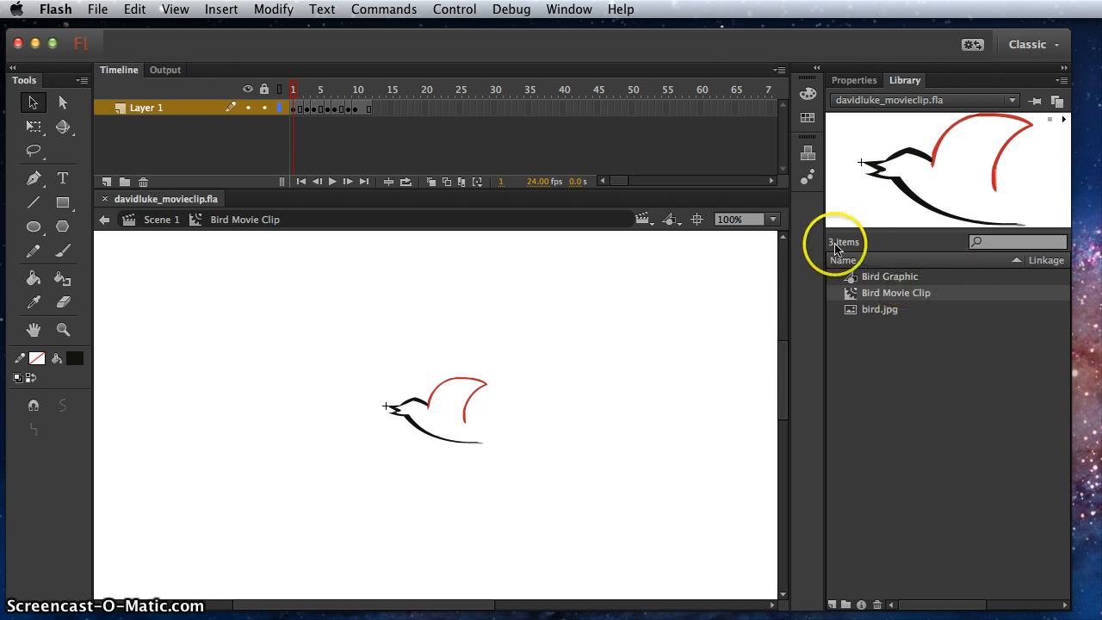
# Check the bitmap properties of bird.jpg in the library and close them without changes.
pyautogui.click(853, 312)
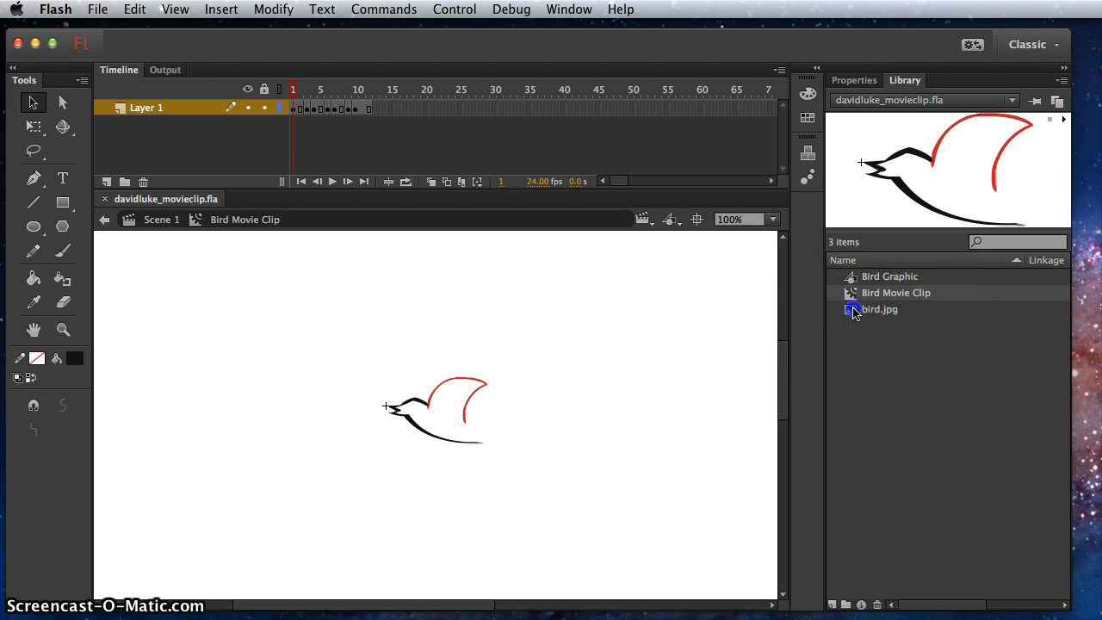
pyautogui.click(853, 311)
pyautogui.doubleClick(852, 311)
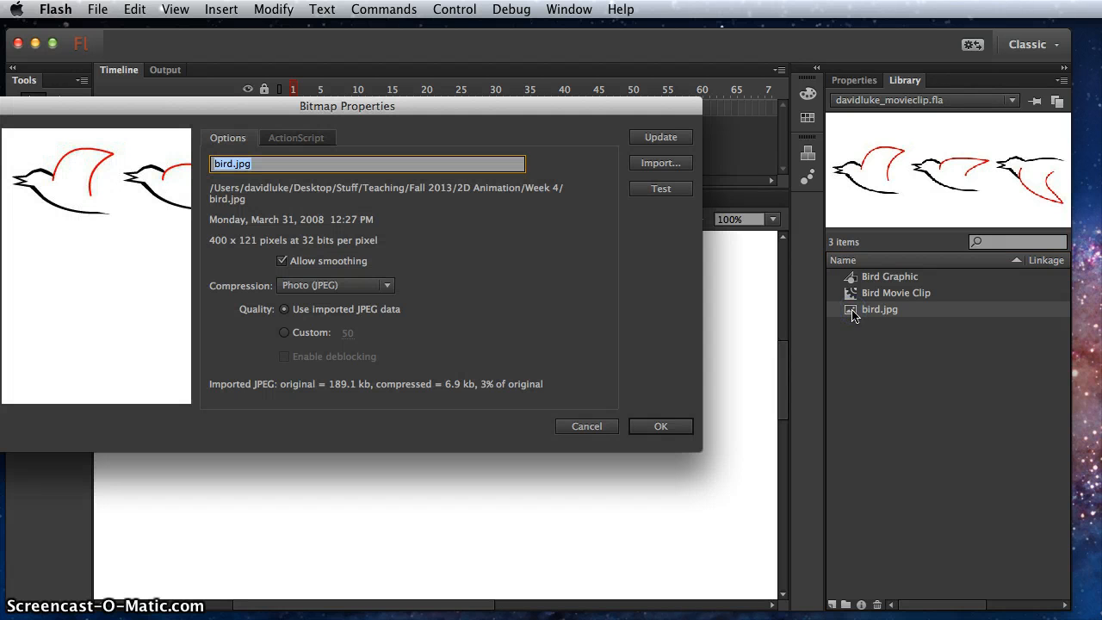
pyautogui.click(589, 427)
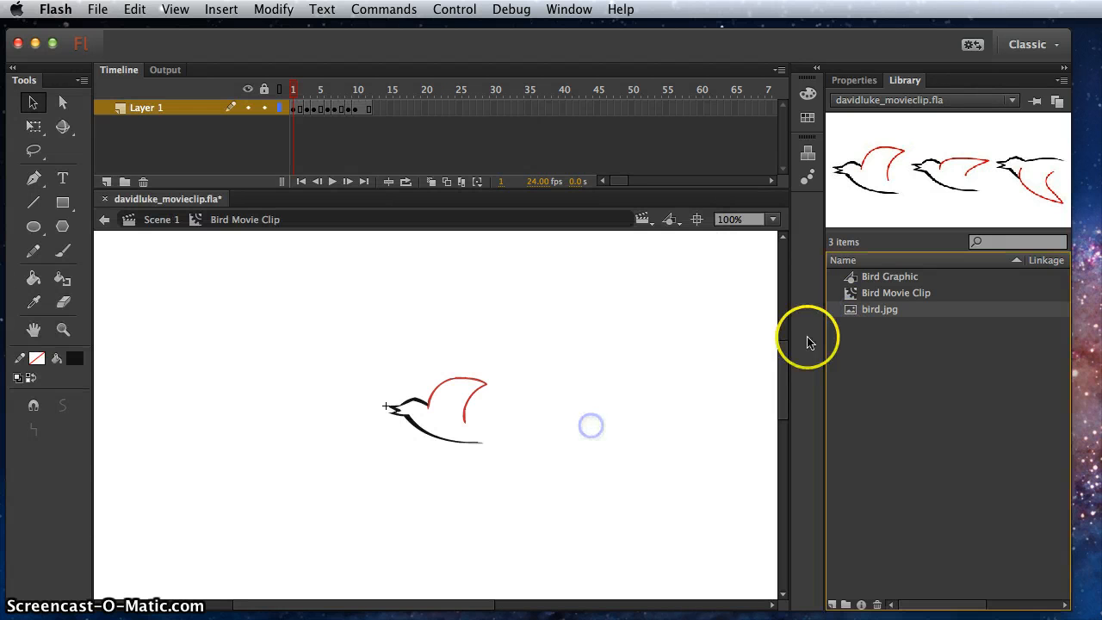
# Preview the Bird Graphic and Bird Movie Clip symbols, and scrub through the movie clip's frames from 1 to 12.
pyautogui.click(856, 279)
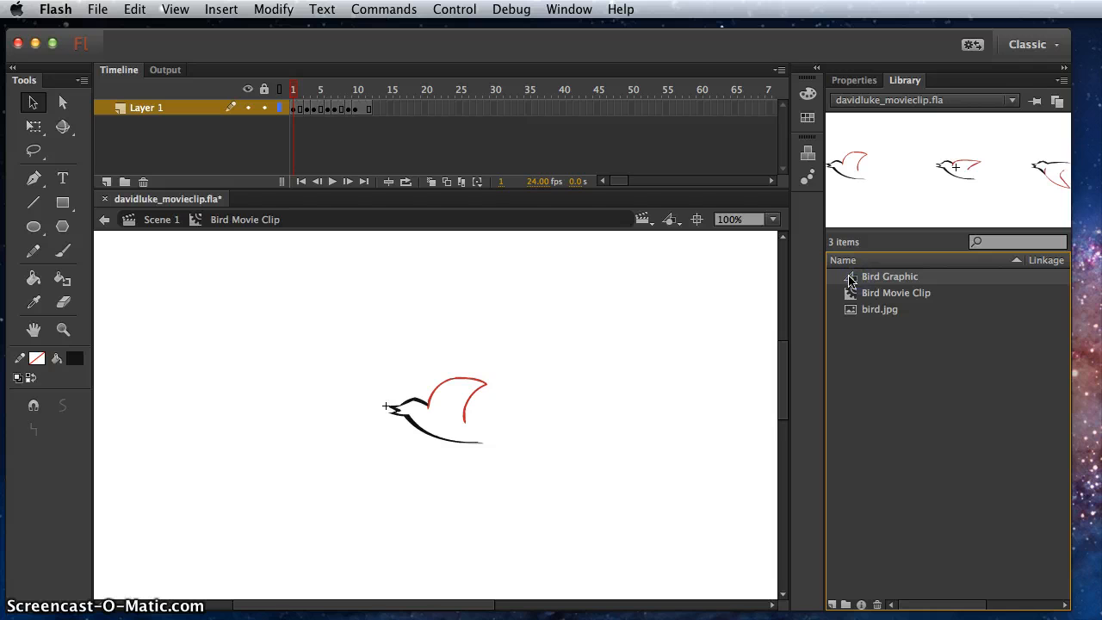
pyautogui.click(854, 298)
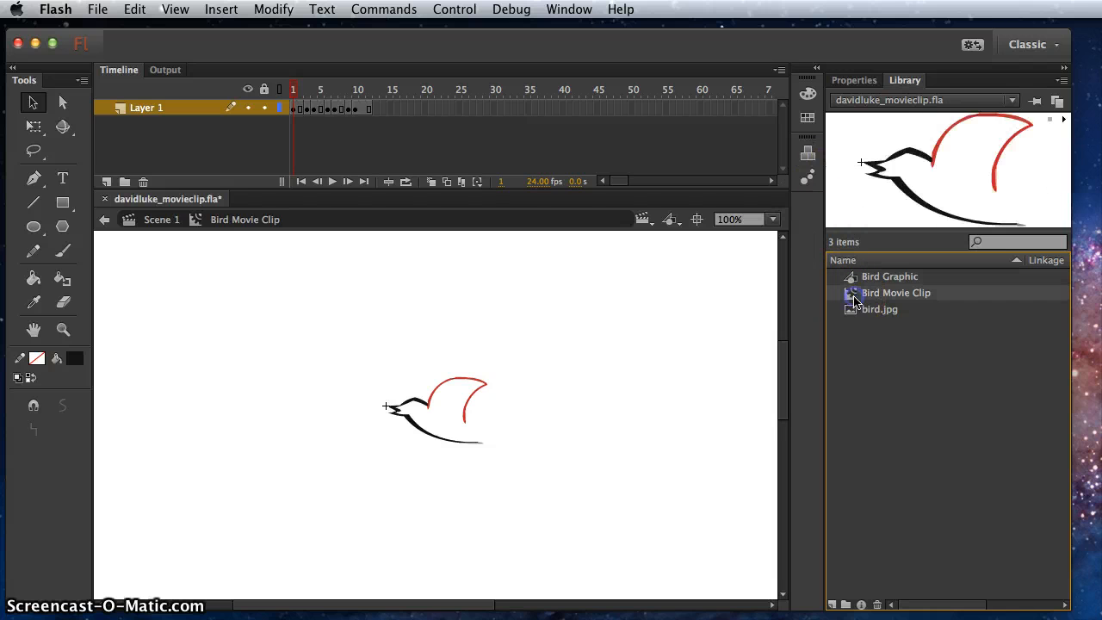
pyautogui.click(296, 86)
pyautogui.moveTo(296, 87); pyautogui.dragTo(401, 94)
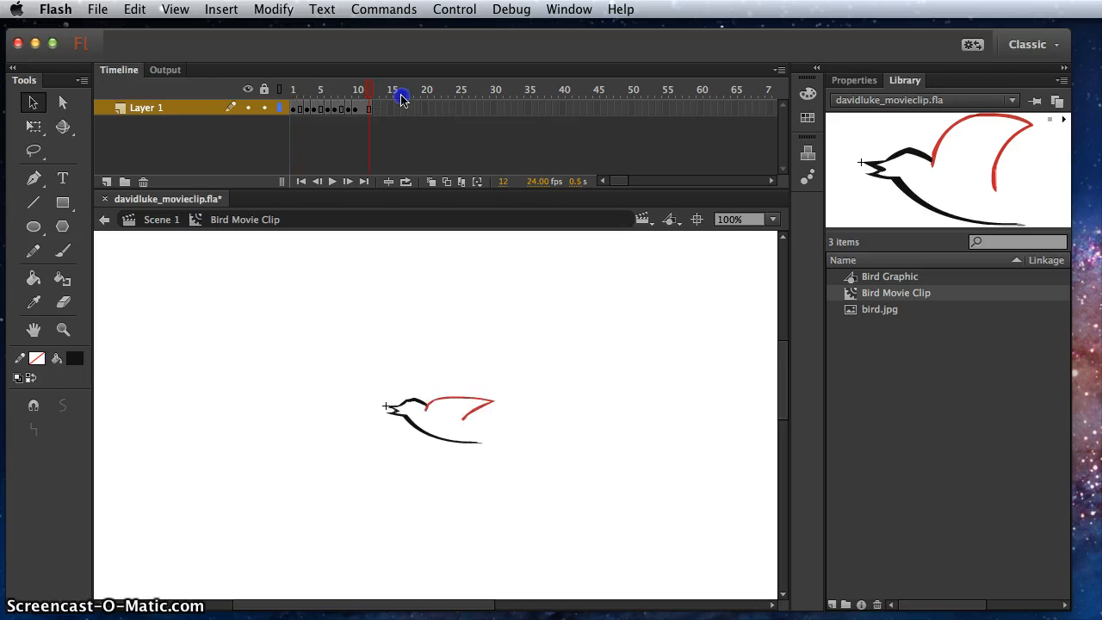
# Return to Scene 1 and place an instance of Bird Movie Clip near the centre of the stage.
pyautogui.click(155, 221)
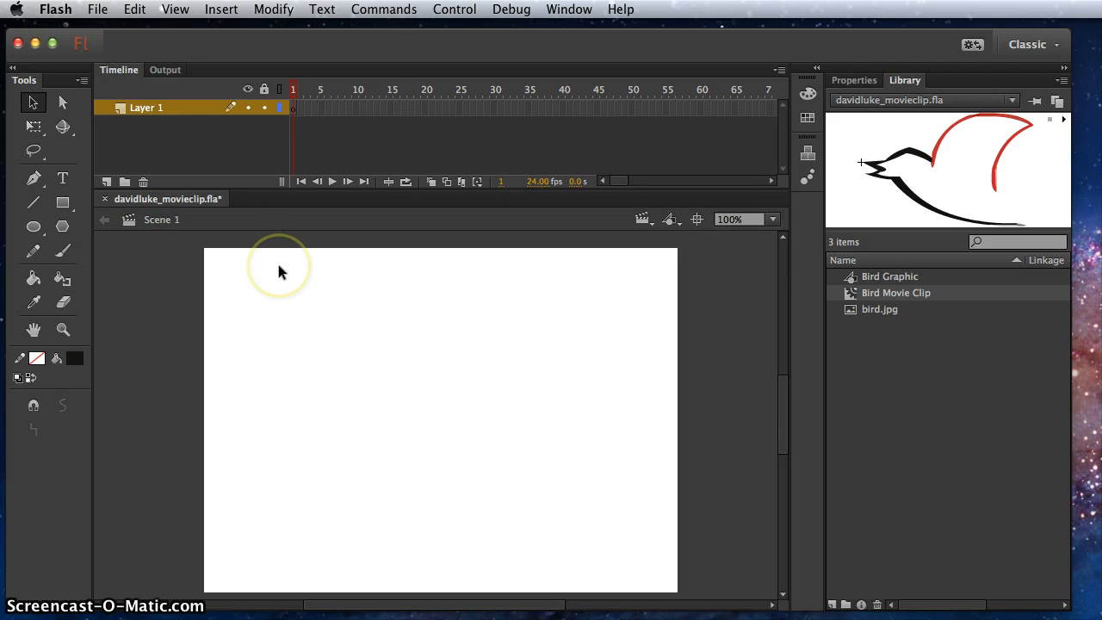
pyautogui.click(340, 568)
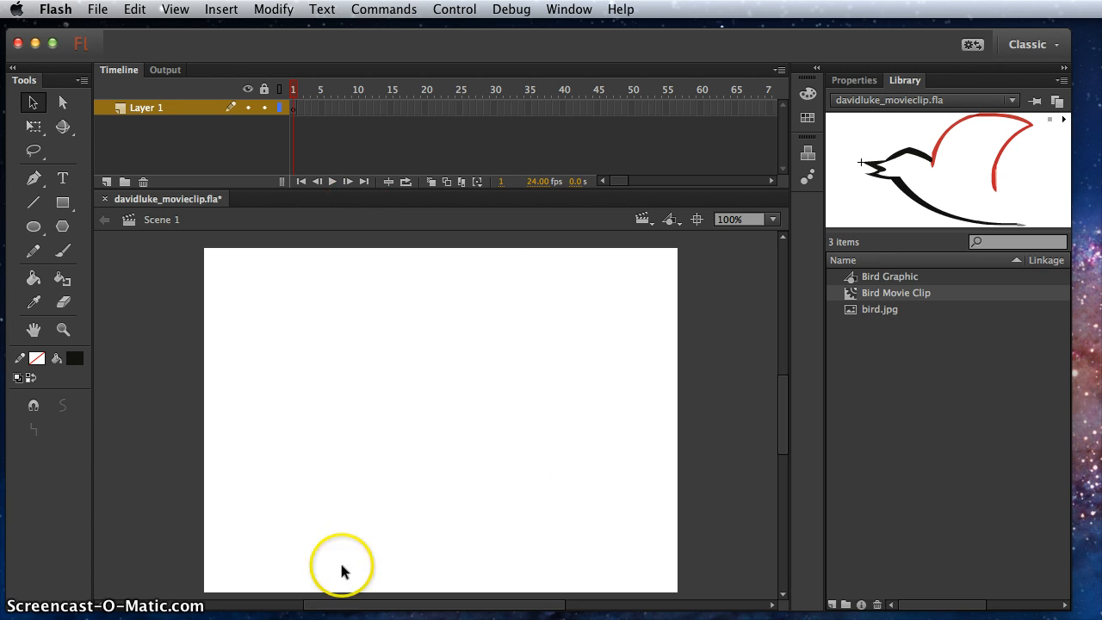
pyautogui.click(519, 340)
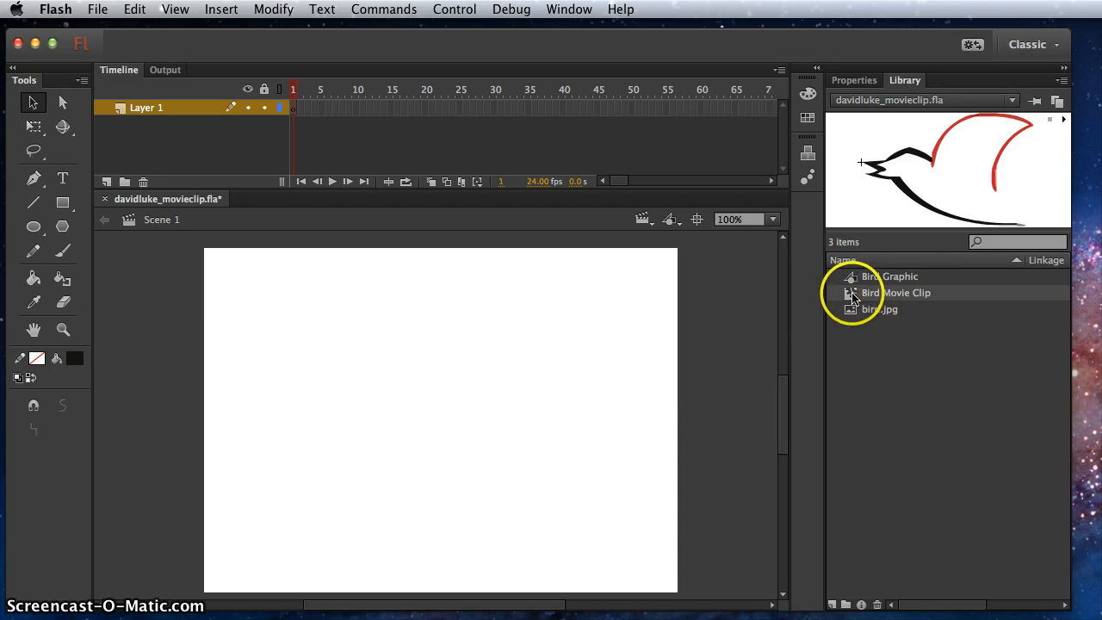
pyautogui.moveTo(848, 294); pyautogui.dragTo(440, 401)
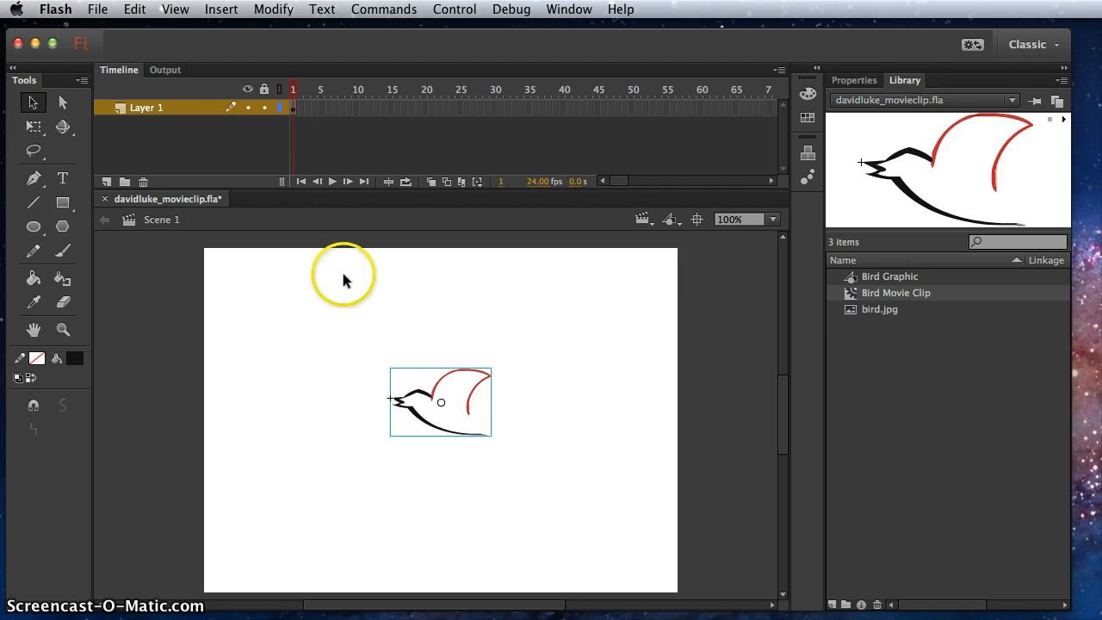
# Test the movie in Flash Professional to watch the bird flap in place, and close the preview.
pyautogui.click(454, 8)
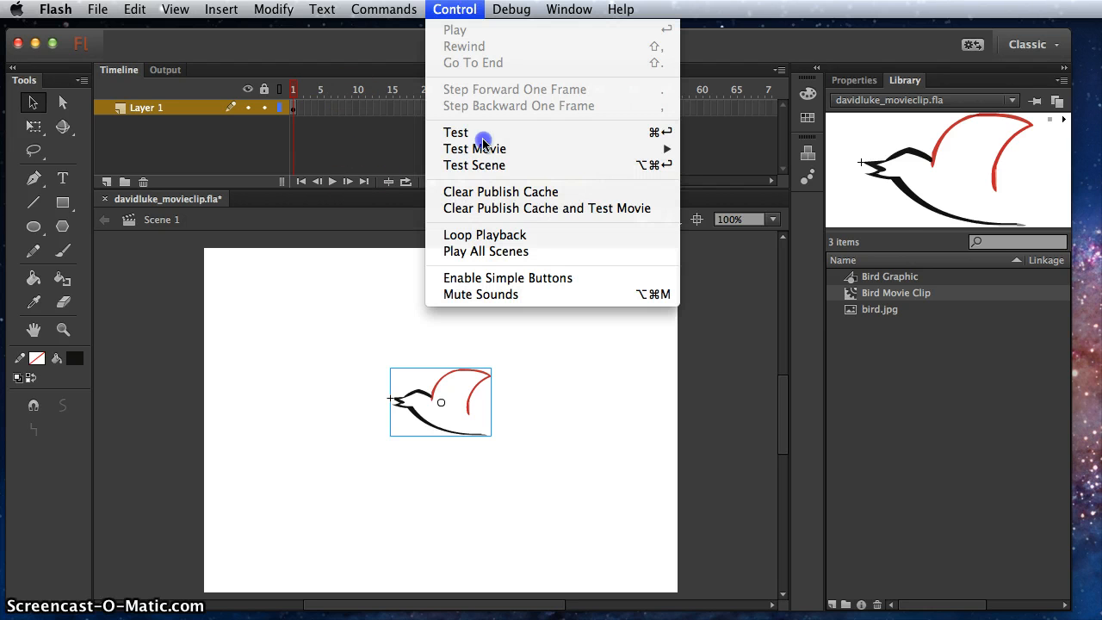
pyautogui.moveTo(516, 149)
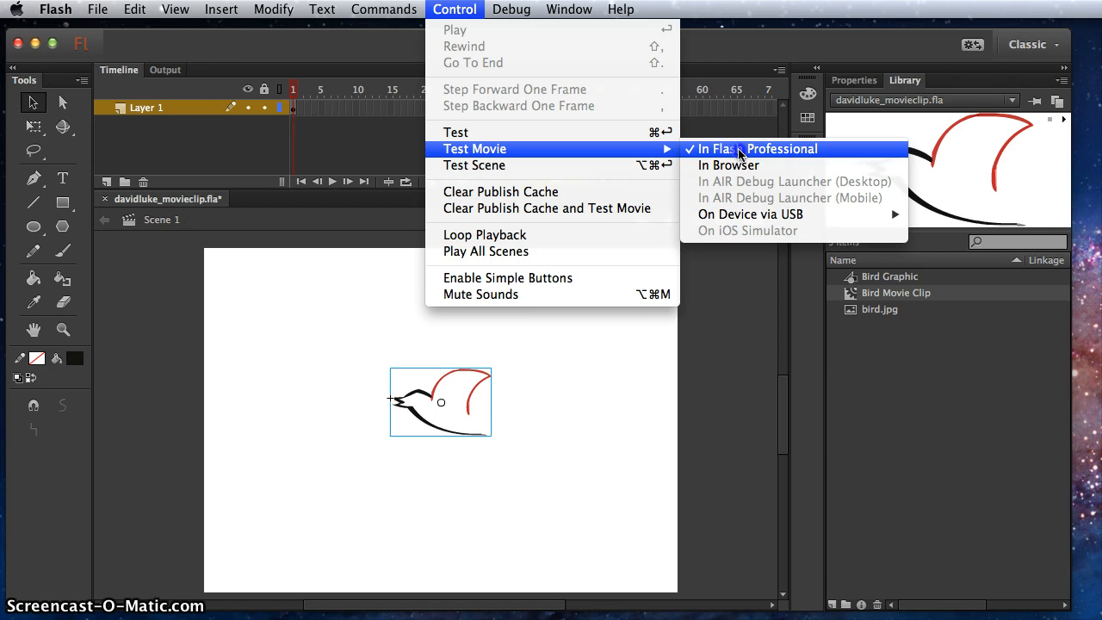
pyautogui.click(738, 151)
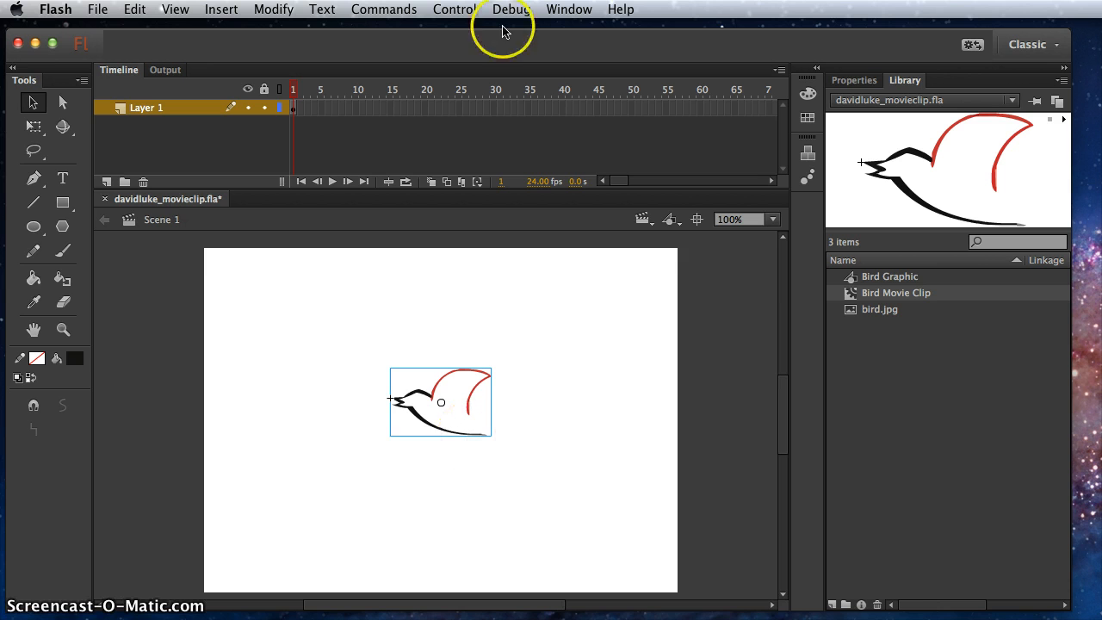
pyautogui.moveTo(404, 433); pyautogui.dragTo(347, 134)
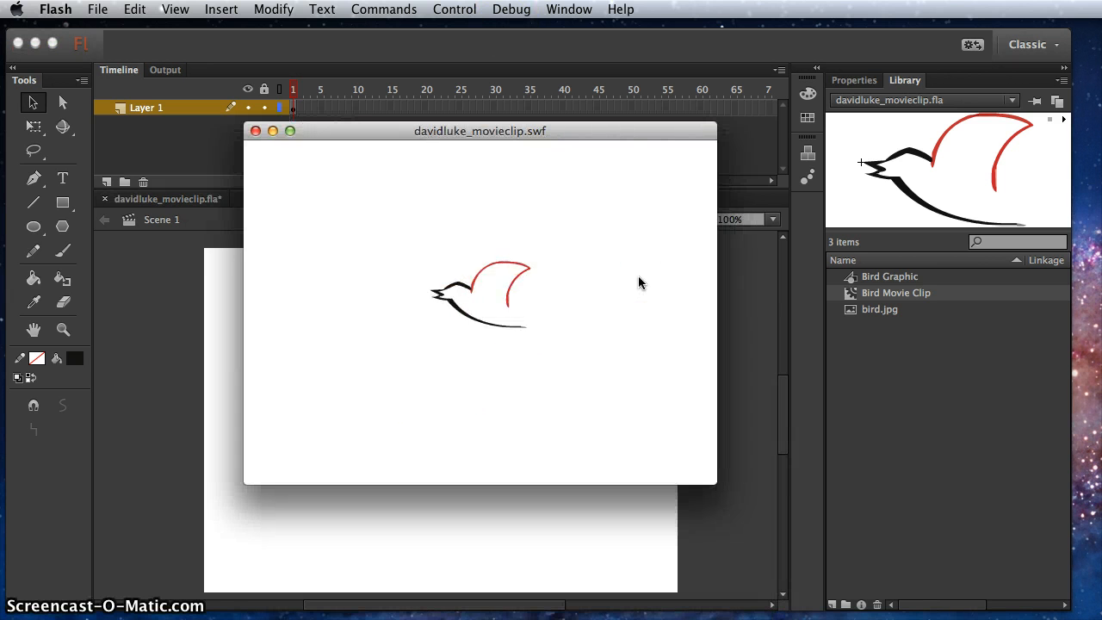
pyautogui.click(256, 131)
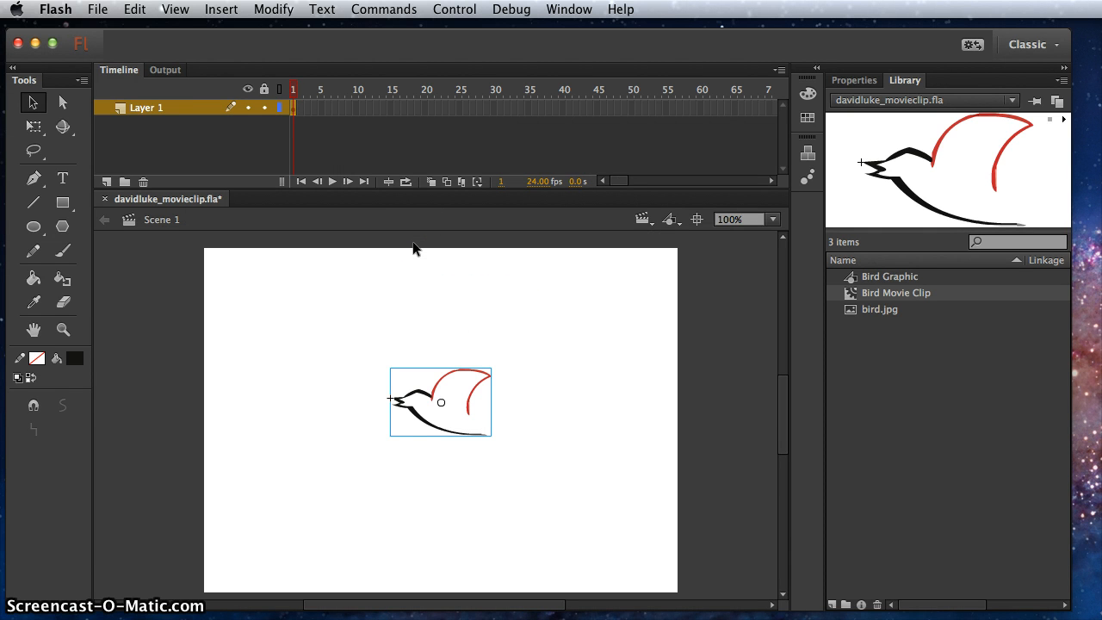
# Move the bird just outside the stage's right edge and extend Layer 1 to frame 60.
pyautogui.click(377, 317)
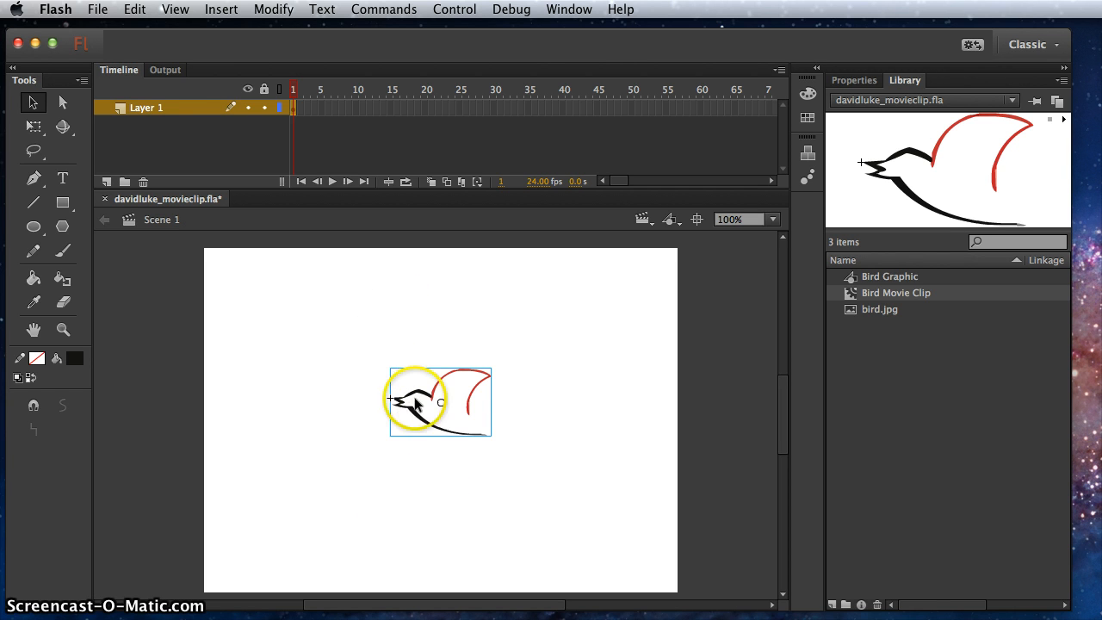
pyautogui.moveTo(415, 392); pyautogui.dragTo(735, 395)
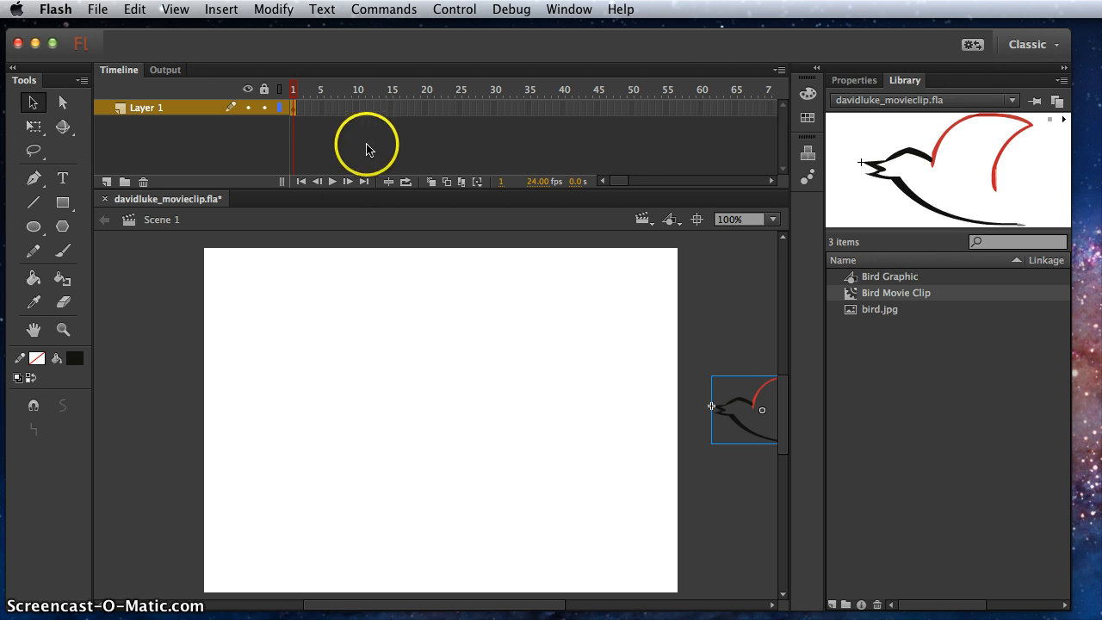
pyautogui.rightClick(699, 106)
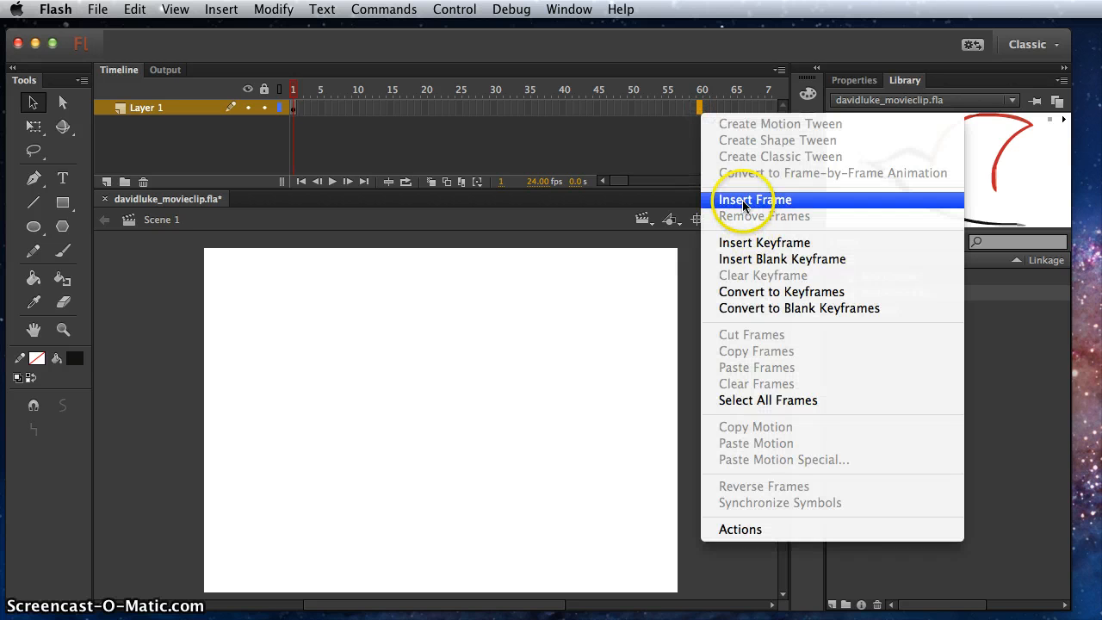
pyautogui.click(744, 203)
# Create a motion tween on Layer 1 and move the bird past the stage's left edge at frame 60.
pyautogui.rightClick(578, 110)
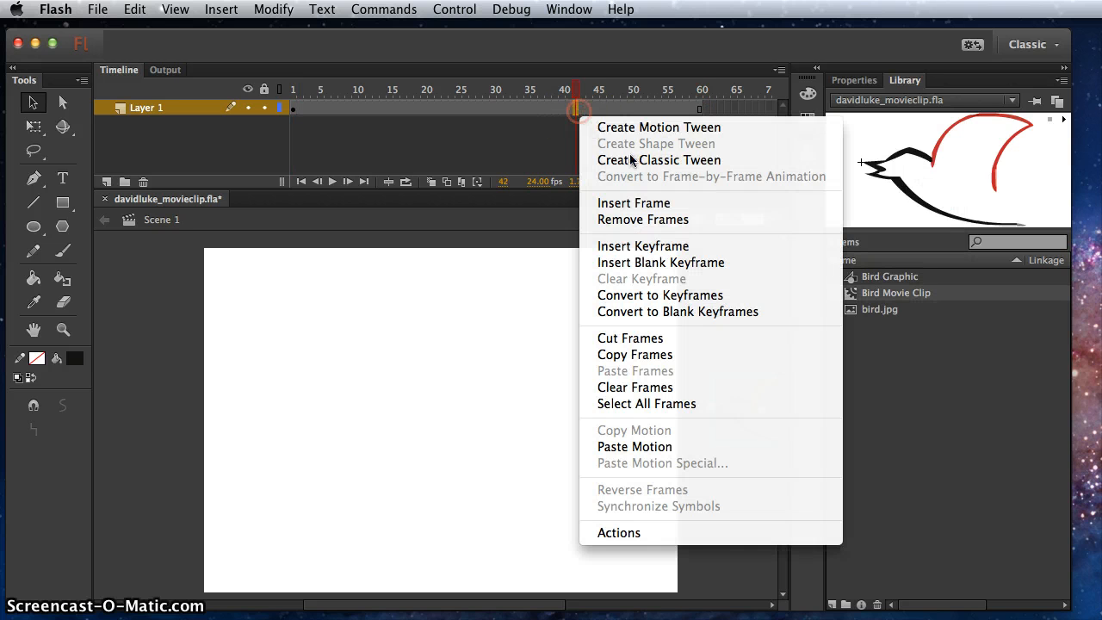
pyautogui.click(613, 127)
pyautogui.click(698, 107)
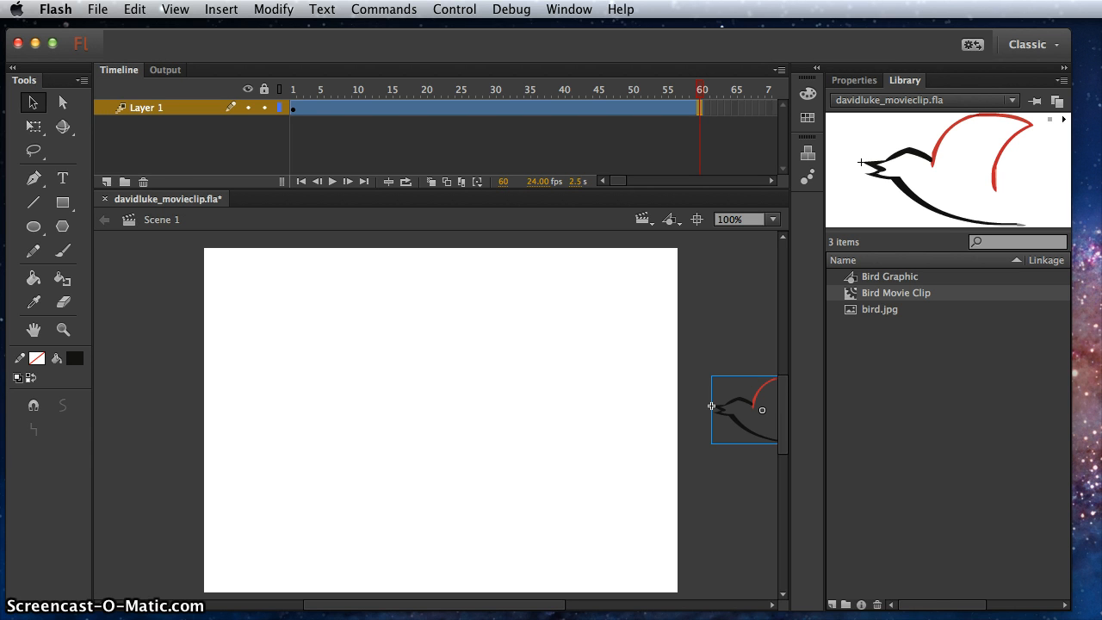
pyautogui.click(143, 153)
pyautogui.moveTo(740, 397); pyautogui.dragTo(116, 399)
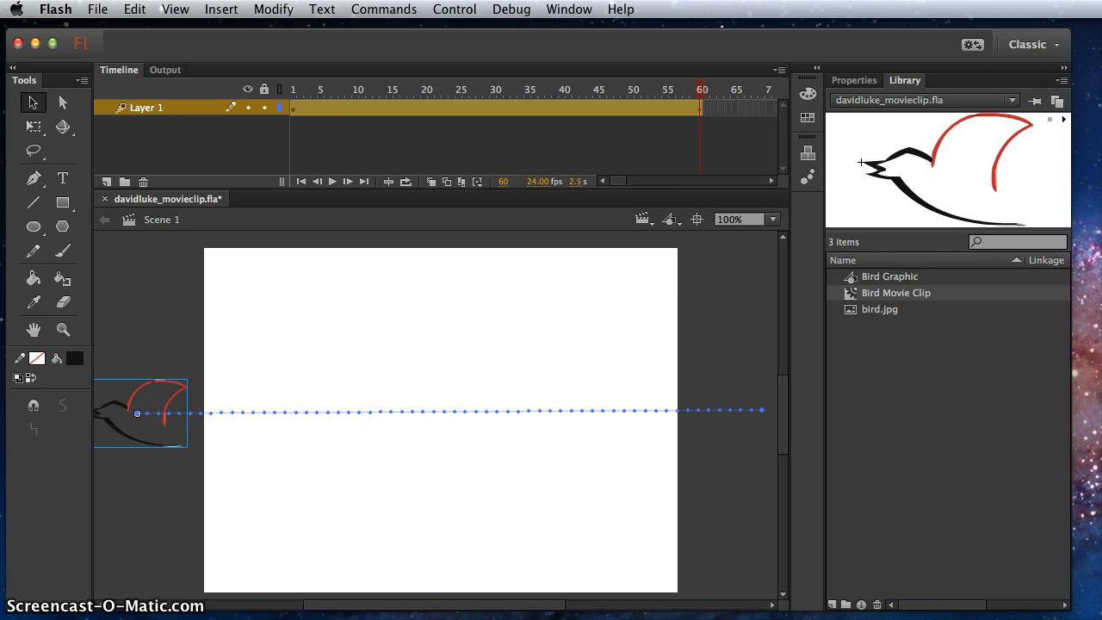
# Test the movie in Flash Professional to check the bird's flight across the stage, and close the preview.
pyautogui.click(455, 9)
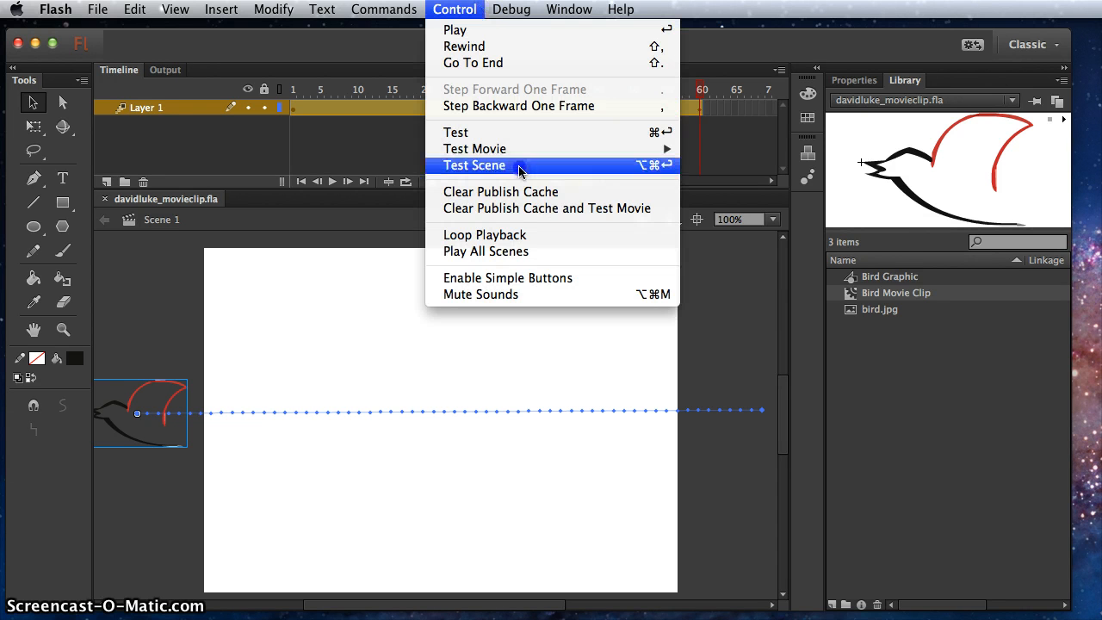
pyautogui.moveTo(516, 149)
pyautogui.click(816, 153)
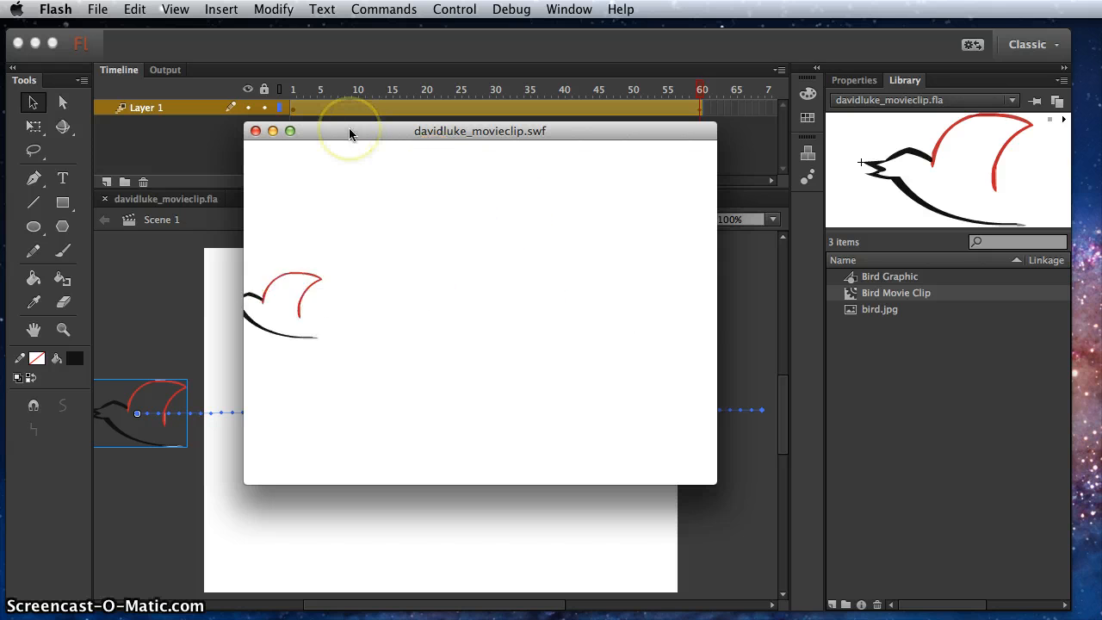
pyautogui.click(255, 132)
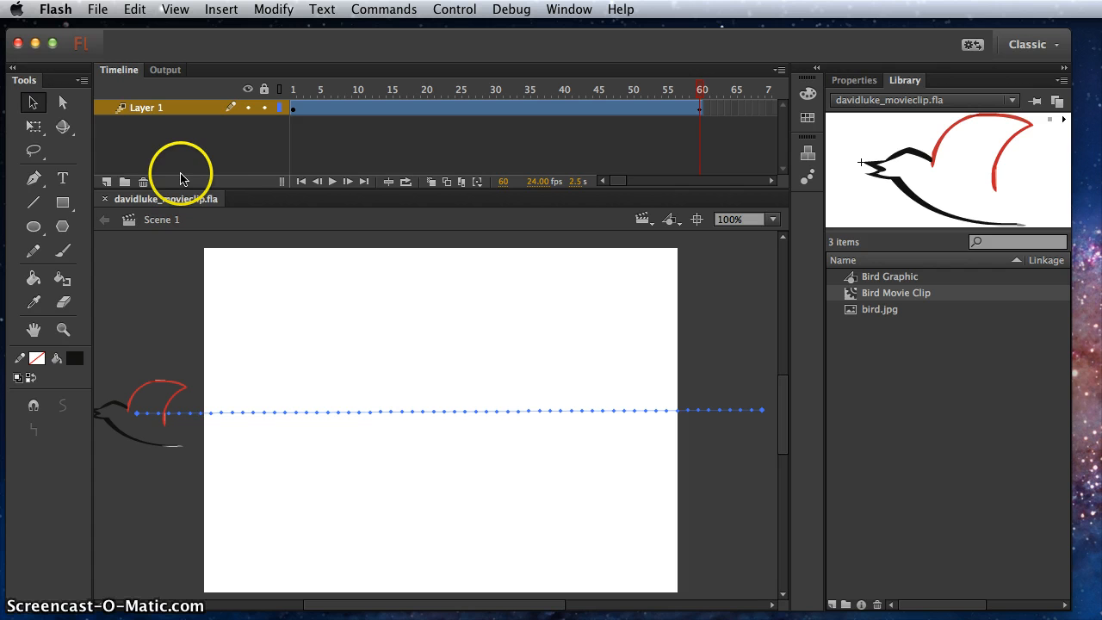
# Add a new layer above Layer 1 and insert a keyframe on it at frame 30.
pyautogui.click(107, 182)
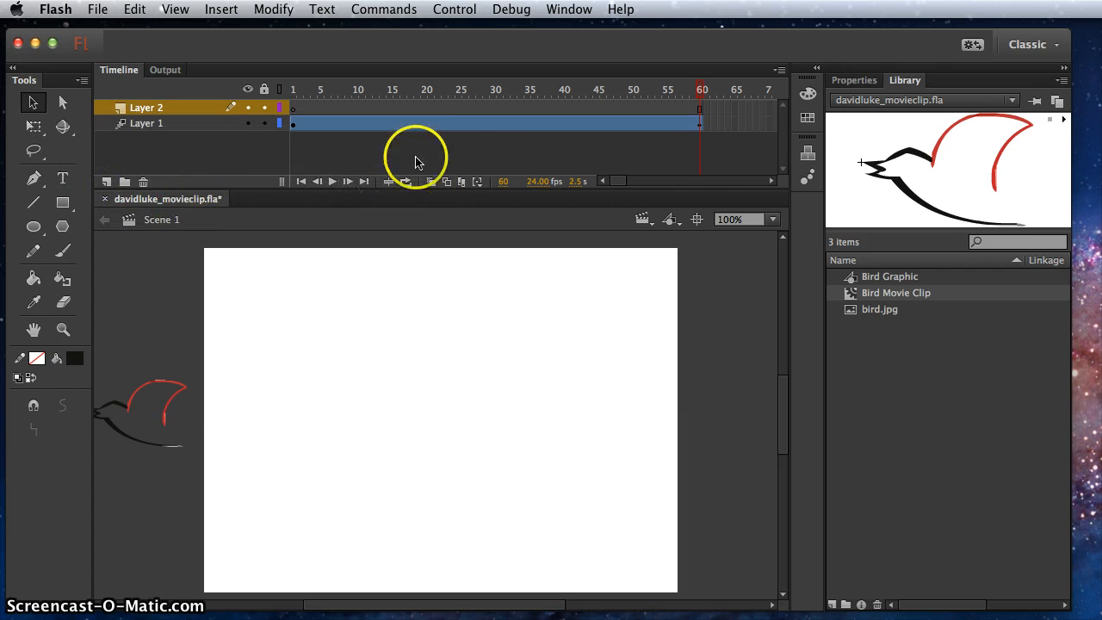
pyautogui.rightClick(494, 107)
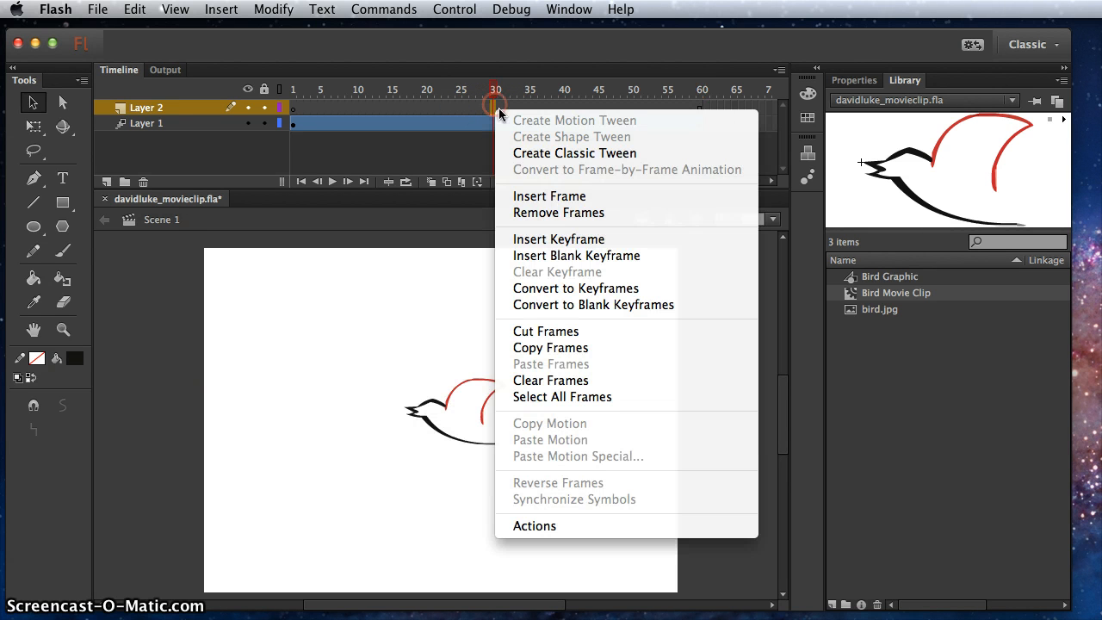
pyautogui.click(559, 241)
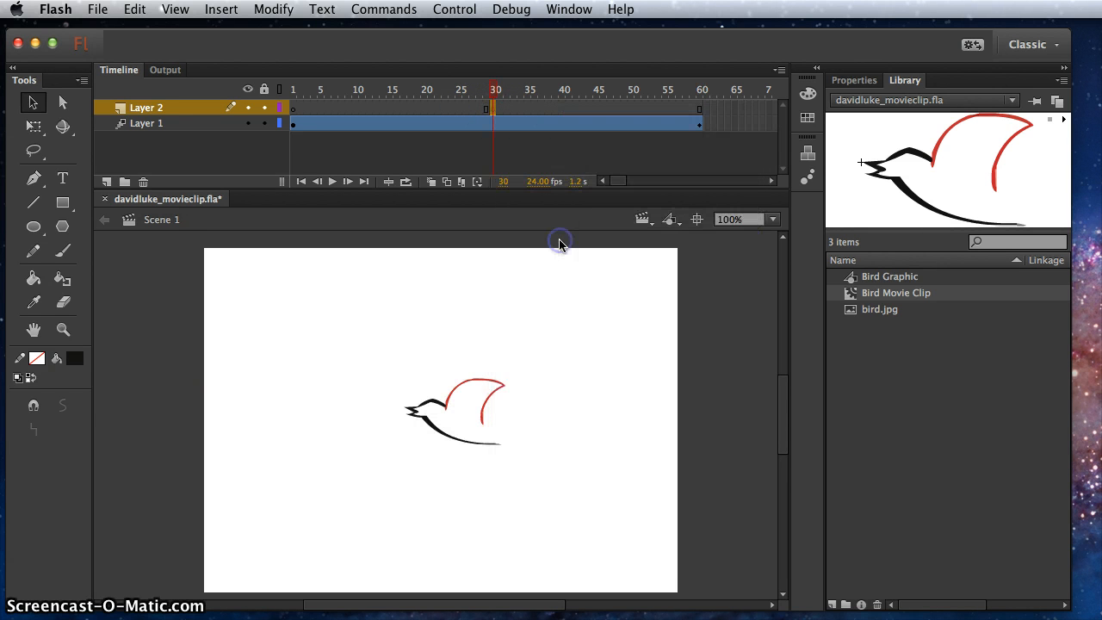
pyautogui.click(537, 279)
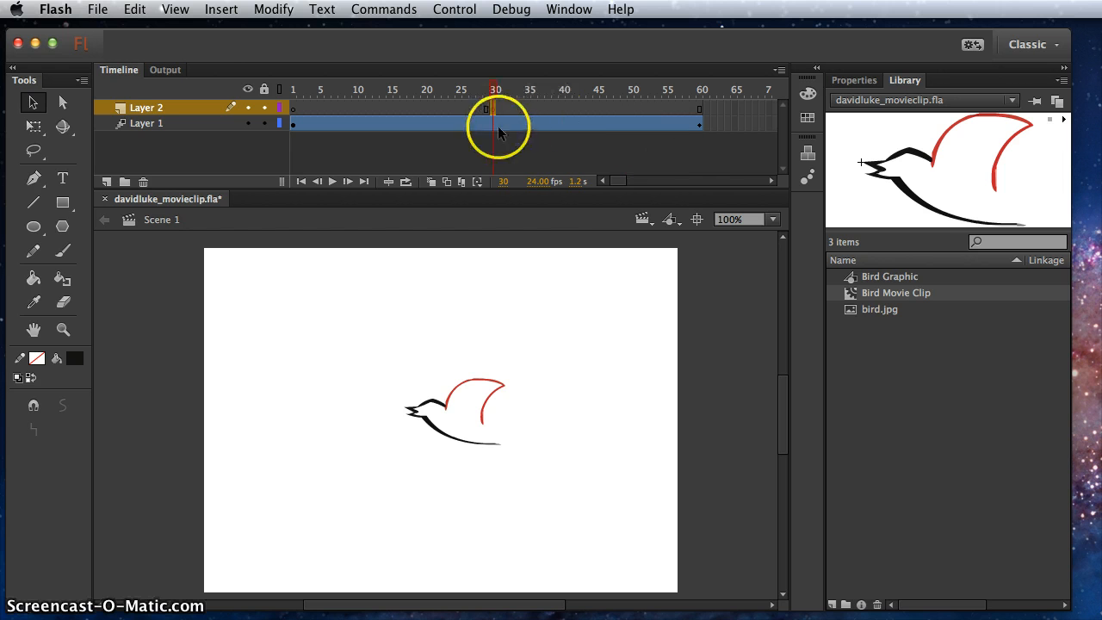
# Extend Layer 2 to frame 90 and select its keyframe at frame 30.
pyautogui.click(678, 185)
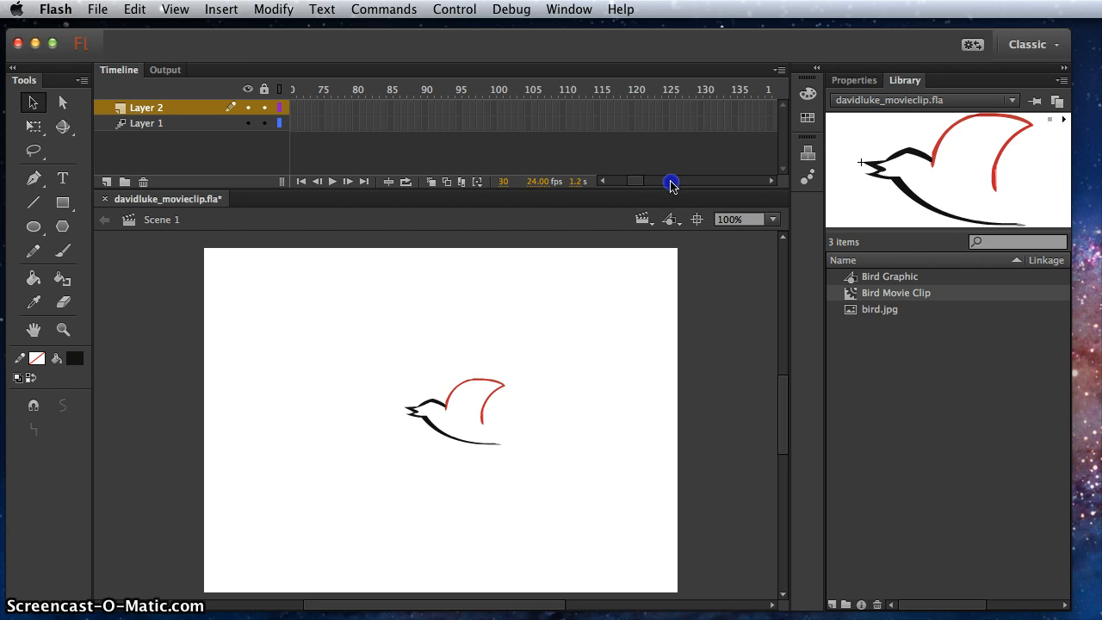
pyautogui.click(425, 106)
pyautogui.rightClick(425, 107)
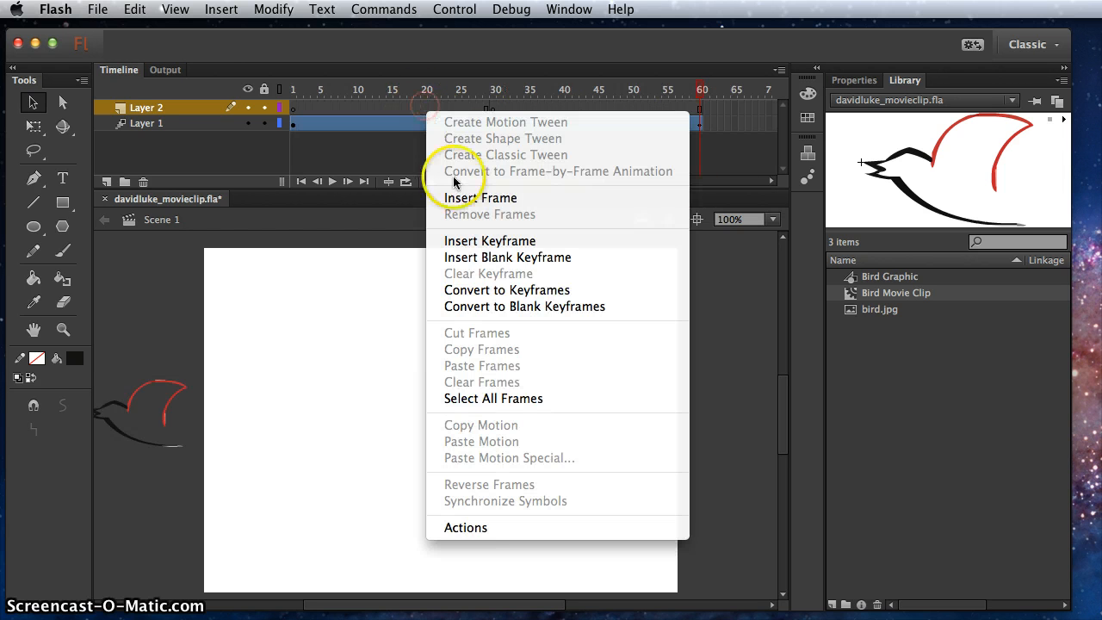
pyautogui.click(443, 195)
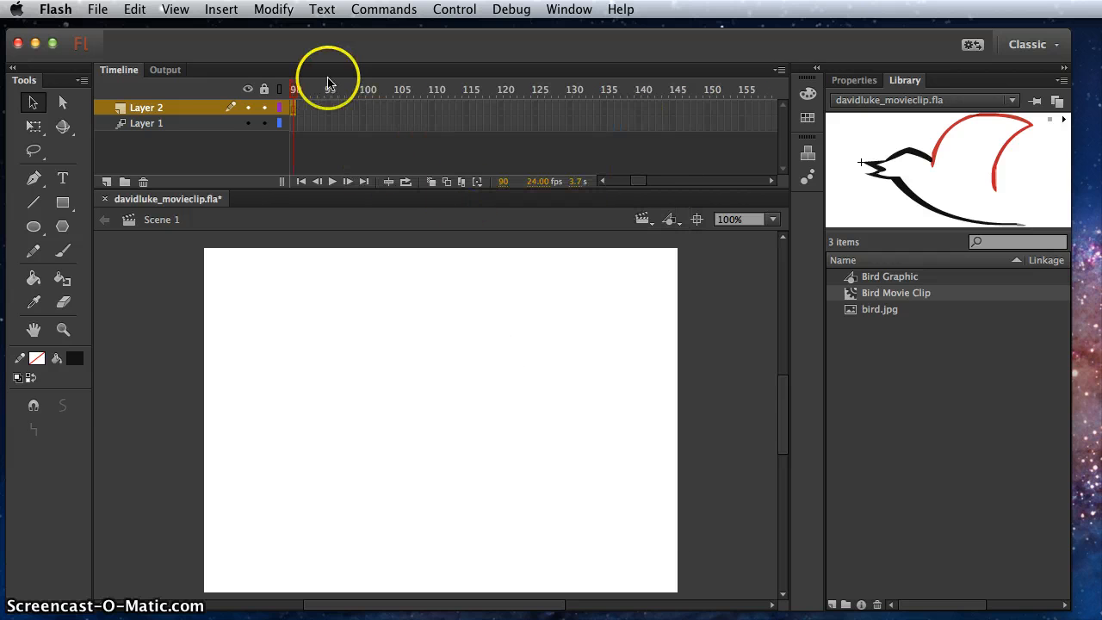
pyautogui.moveTo(294, 91); pyautogui.dragTo(462, 112)
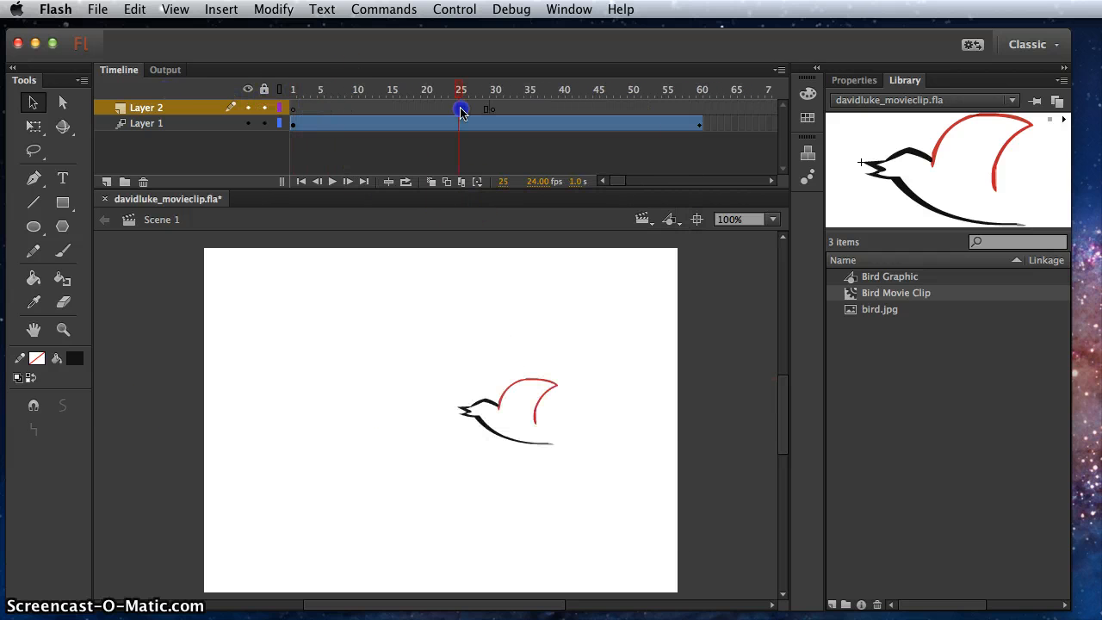
pyautogui.click(490, 107)
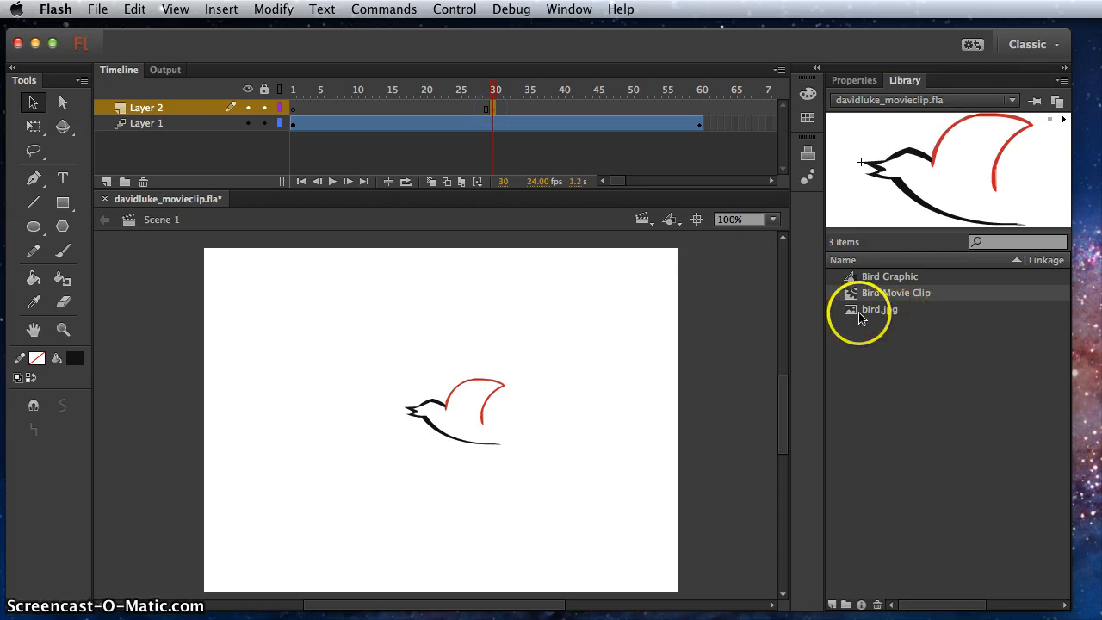
# Place Bird Movie Clip just outside the stage's lower-right corner at frame 30 of Layer 2 and create a motion tween.
pyautogui.moveTo(851, 291); pyautogui.dragTo(722, 552)
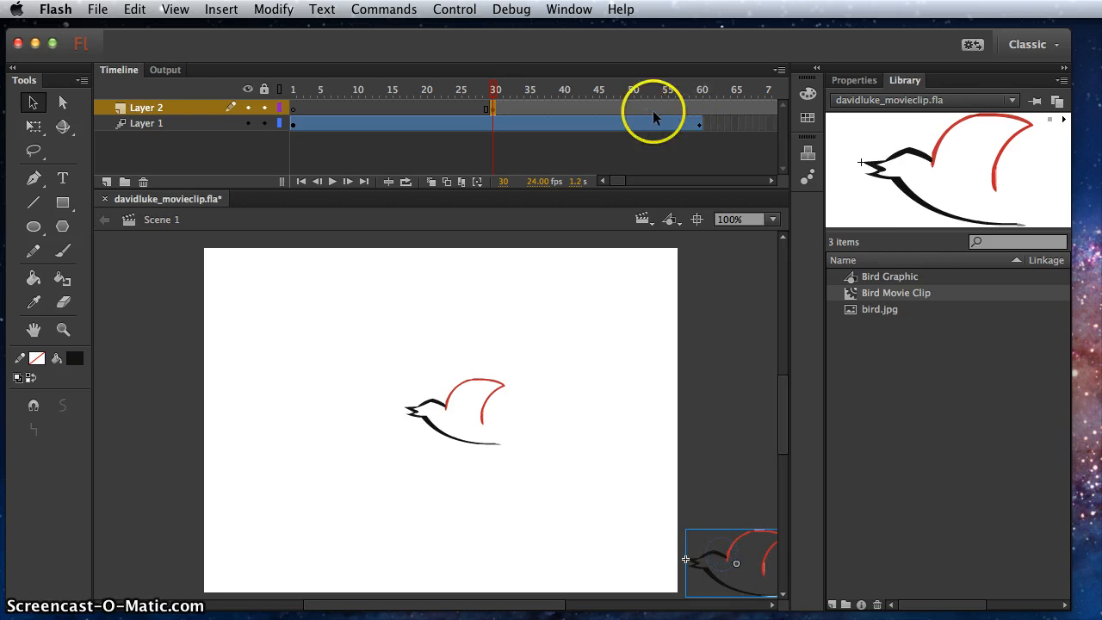
pyautogui.rightClick(653, 110)
pyautogui.click(676, 116)
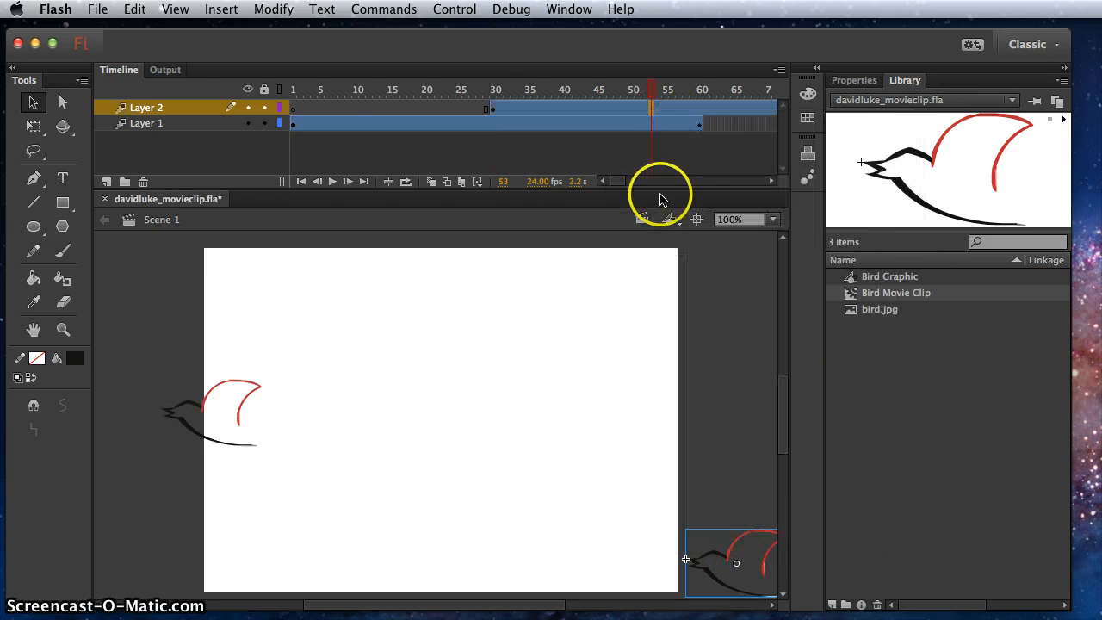
# At frame 90 of Layer 2, move the bird past the stage's left edge near the top, giving a diagonal flight path.
pyautogui.moveTo(619, 181); pyautogui.dragTo(633, 181)
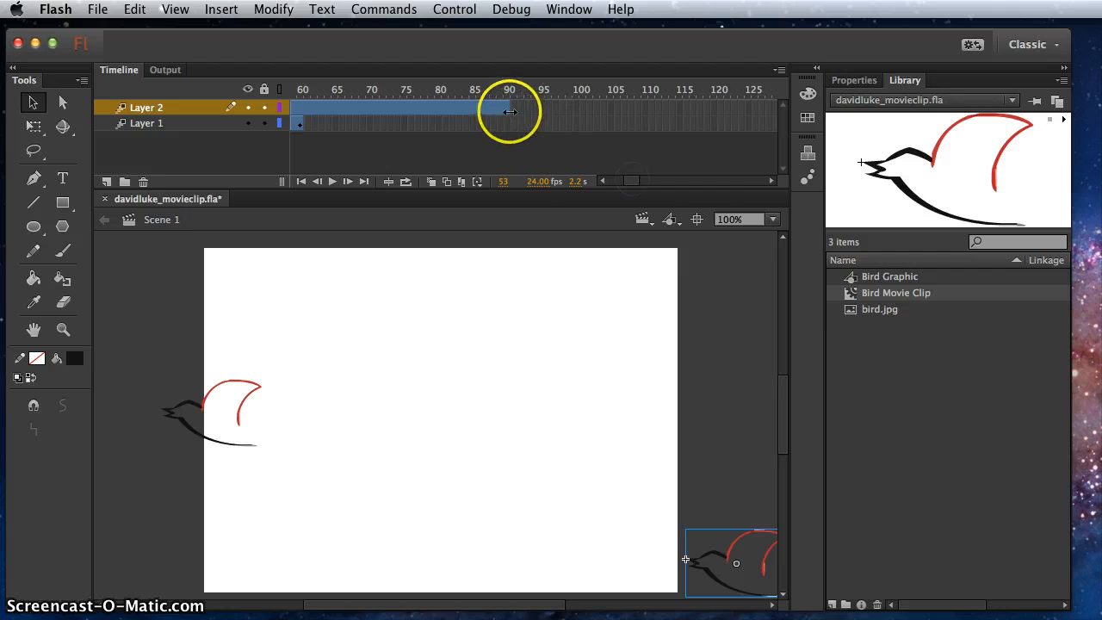
pyautogui.click(508, 112)
pyautogui.click(713, 572)
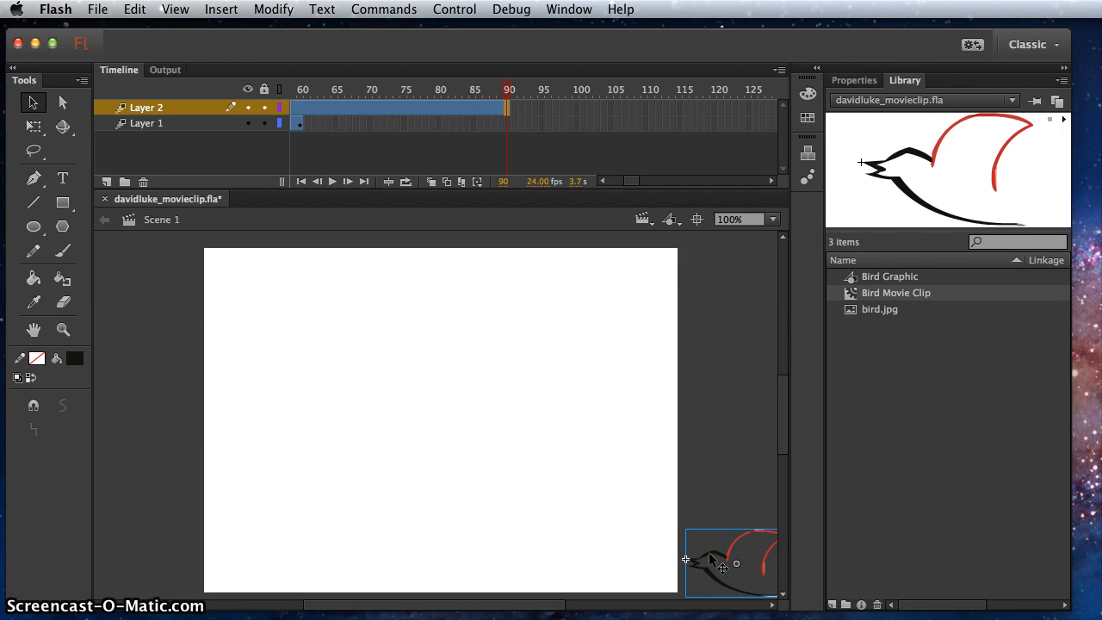
pyautogui.moveTo(709, 552); pyautogui.dragTo(98, 290)
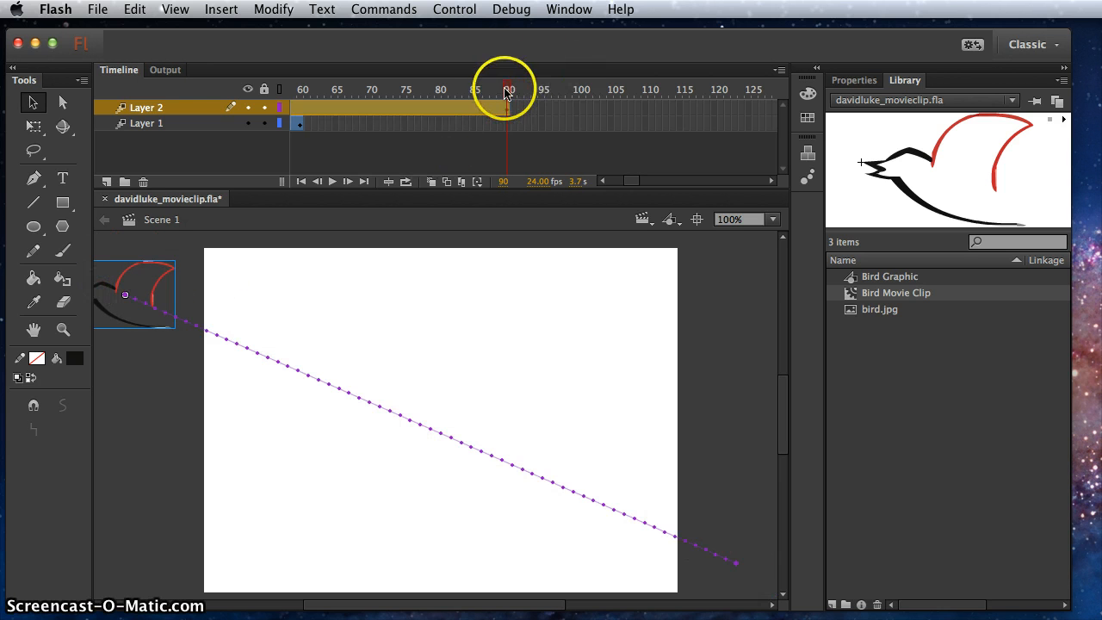
# Scrub back through the timeline and test the movie in Flash Professional to check both birds' flights, closing the preview.
pyautogui.moveTo(508, 92); pyautogui.dragTo(568, 113)
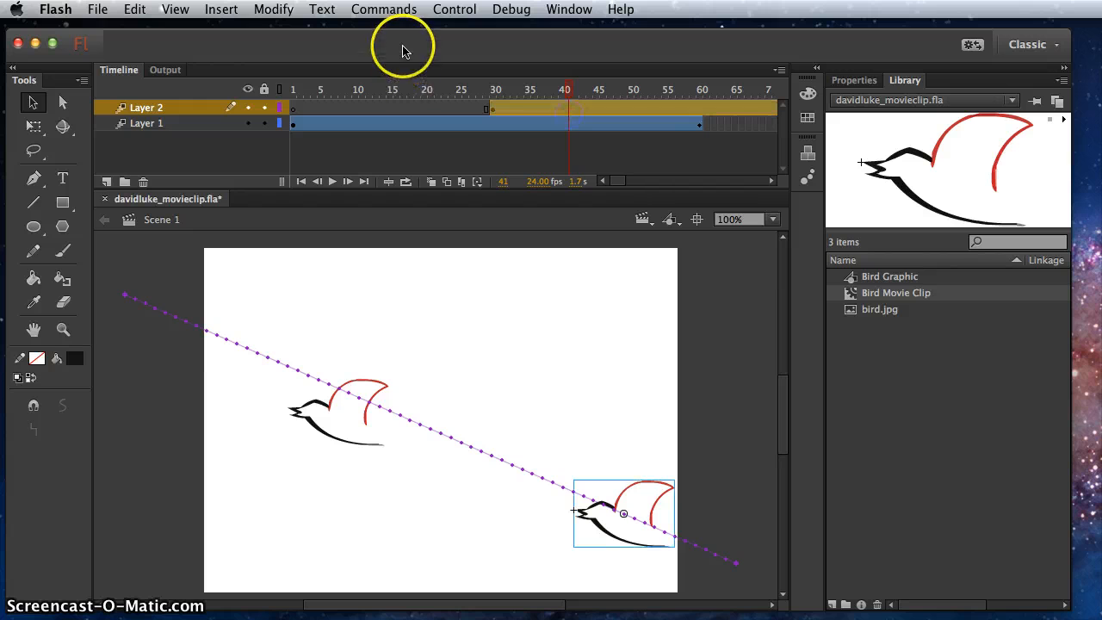
pyautogui.click(454, 9)
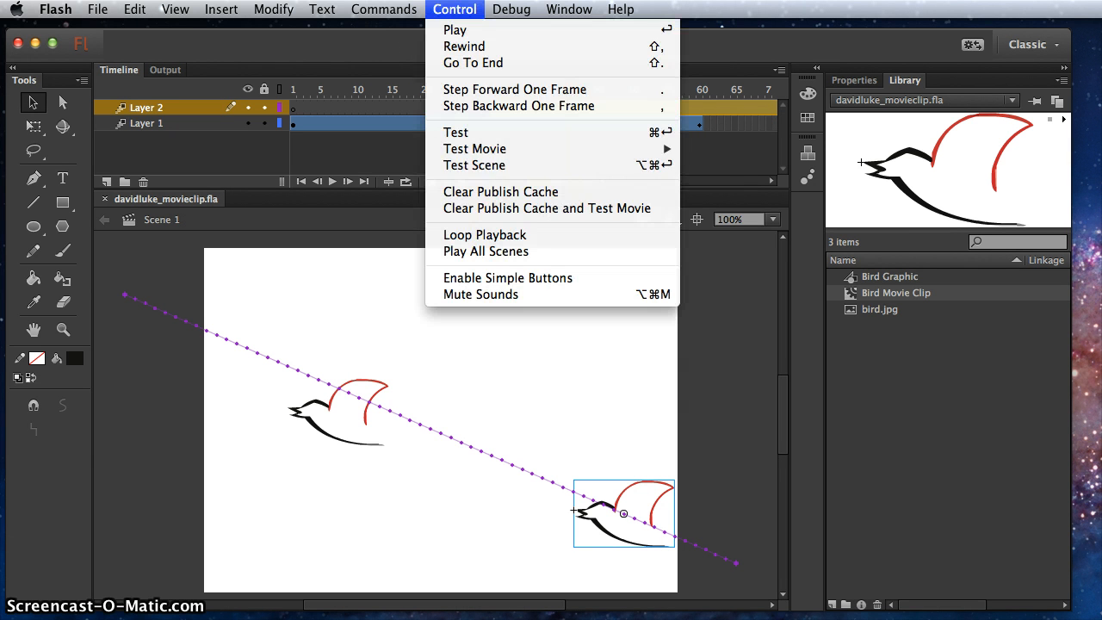
pyautogui.moveTo(516, 148)
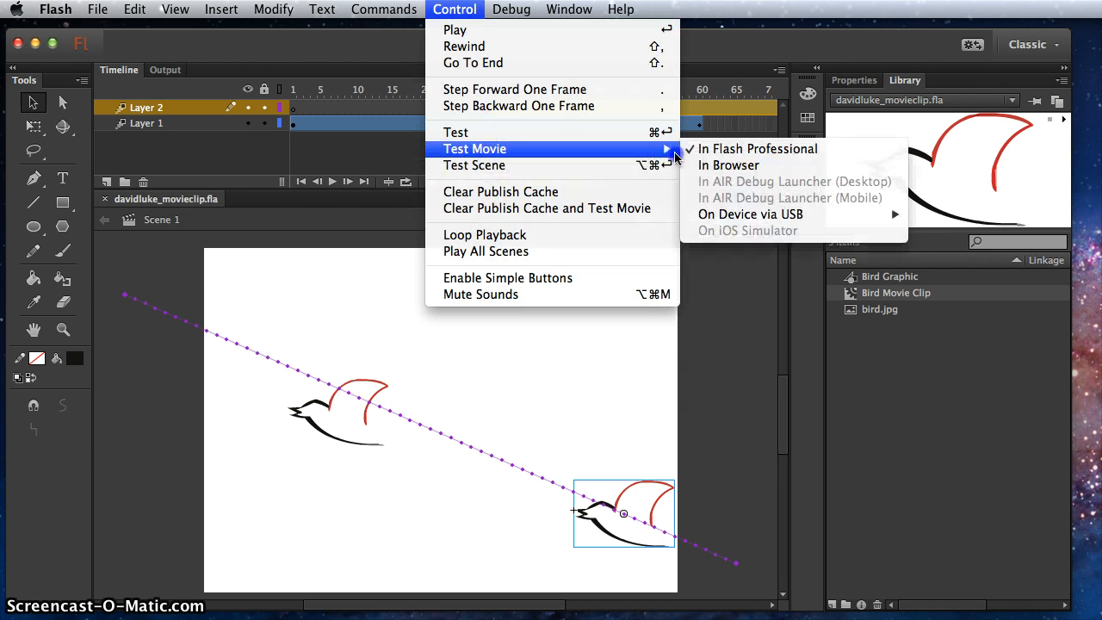
pyautogui.click(732, 144)
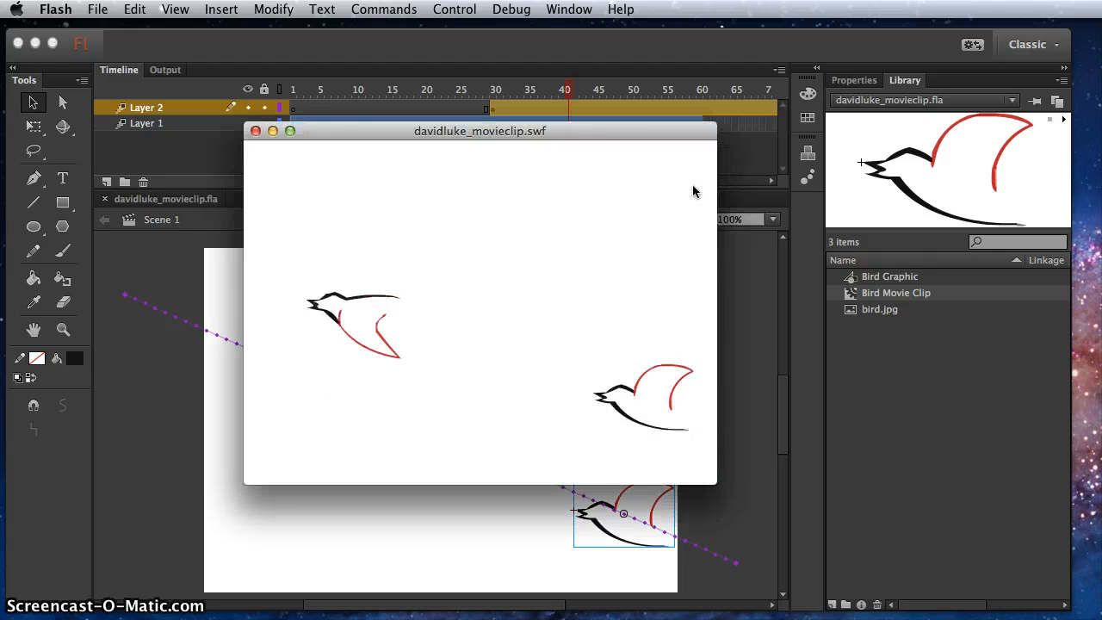
pyautogui.click(255, 131)
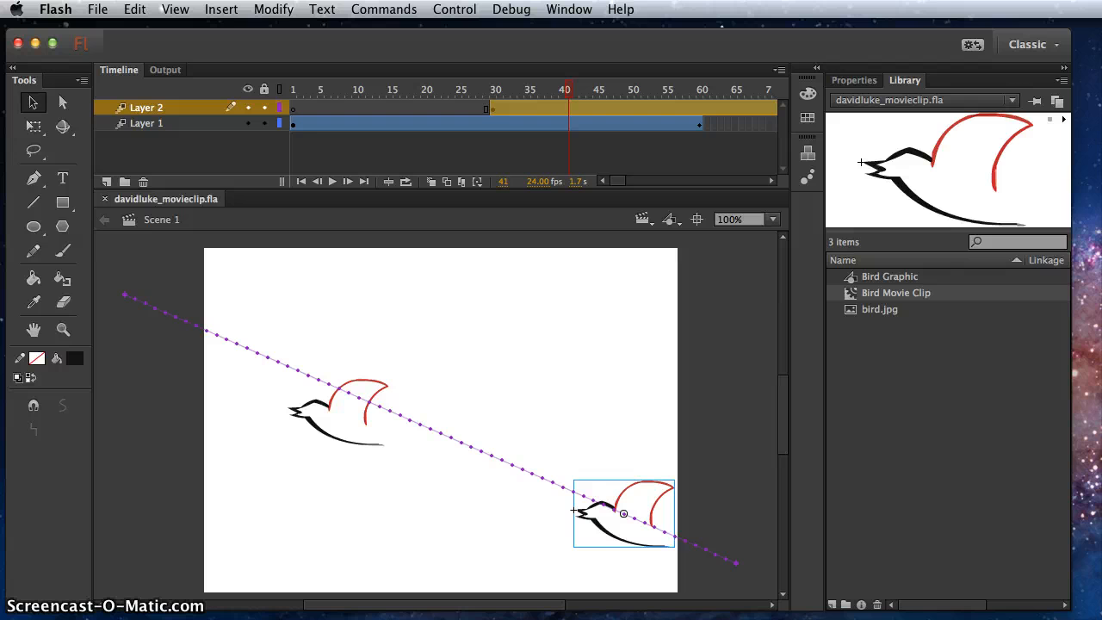
# Add a new layer above Layer 2 and insert a blank keyframe on it at frame 60.
pyautogui.click(107, 182)
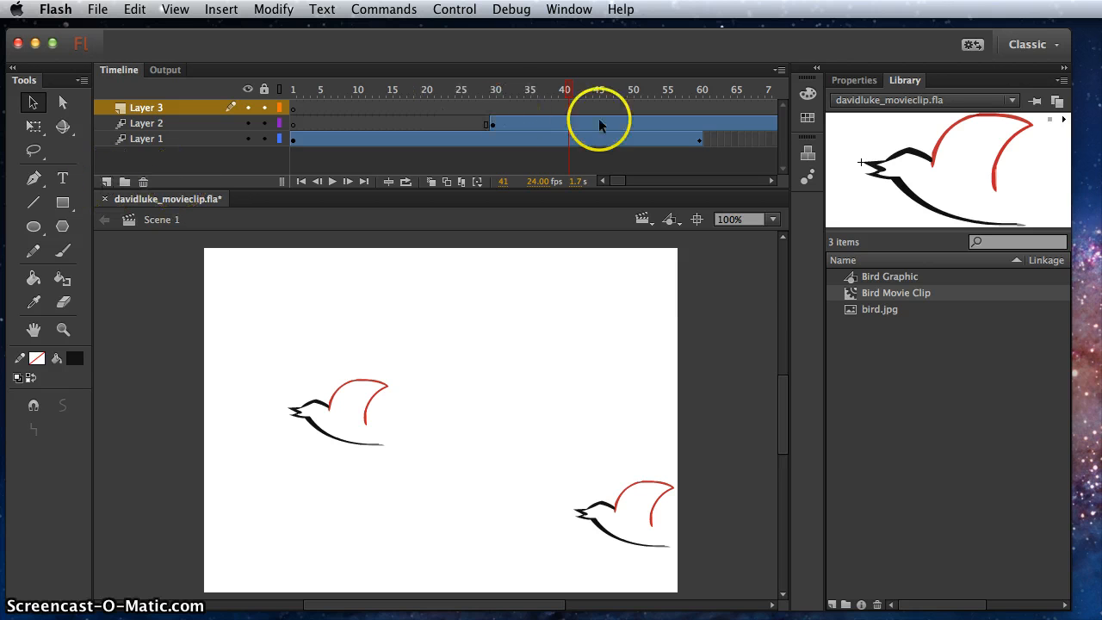
pyautogui.rightClick(701, 107)
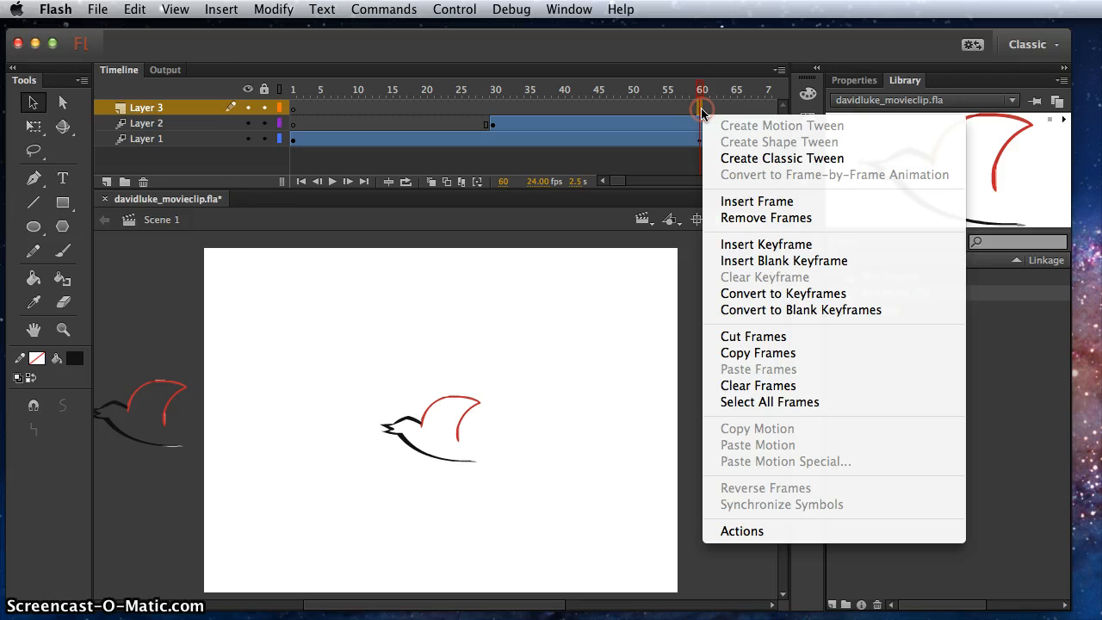
pyautogui.click(746, 262)
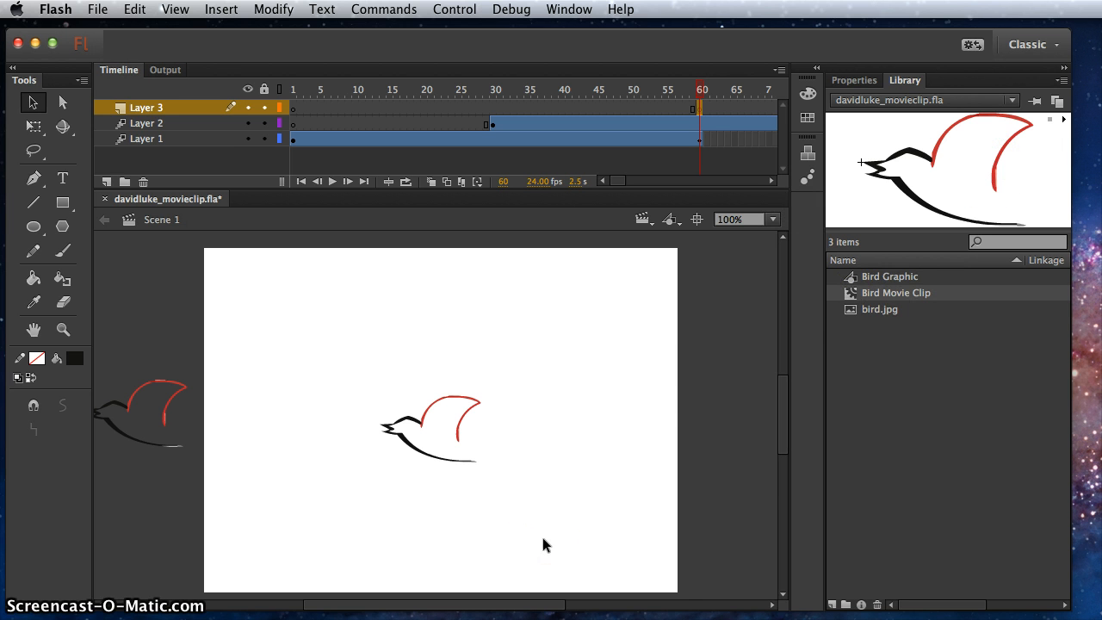
# Place Bird Movie Clip outside the stage's upper-left edge on Layer 3 and flip it horizontally.
pyautogui.press('super+minus')
pyautogui.moveTo(850, 292); pyautogui.dragTo(290, 359)
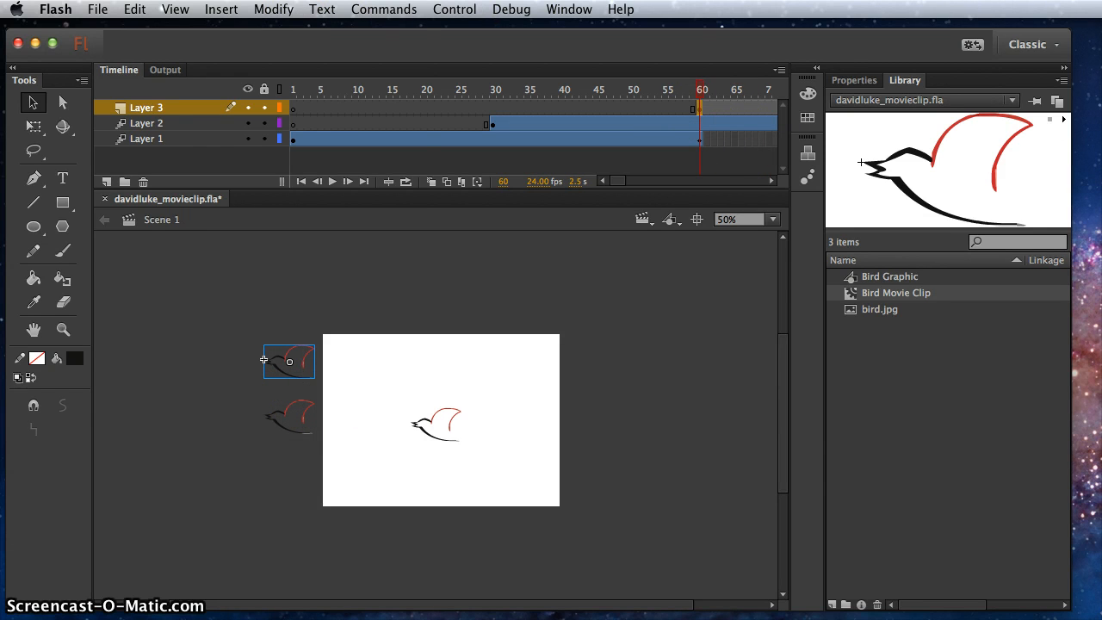
pyautogui.click(273, 8)
pyautogui.moveTo(334, 220)
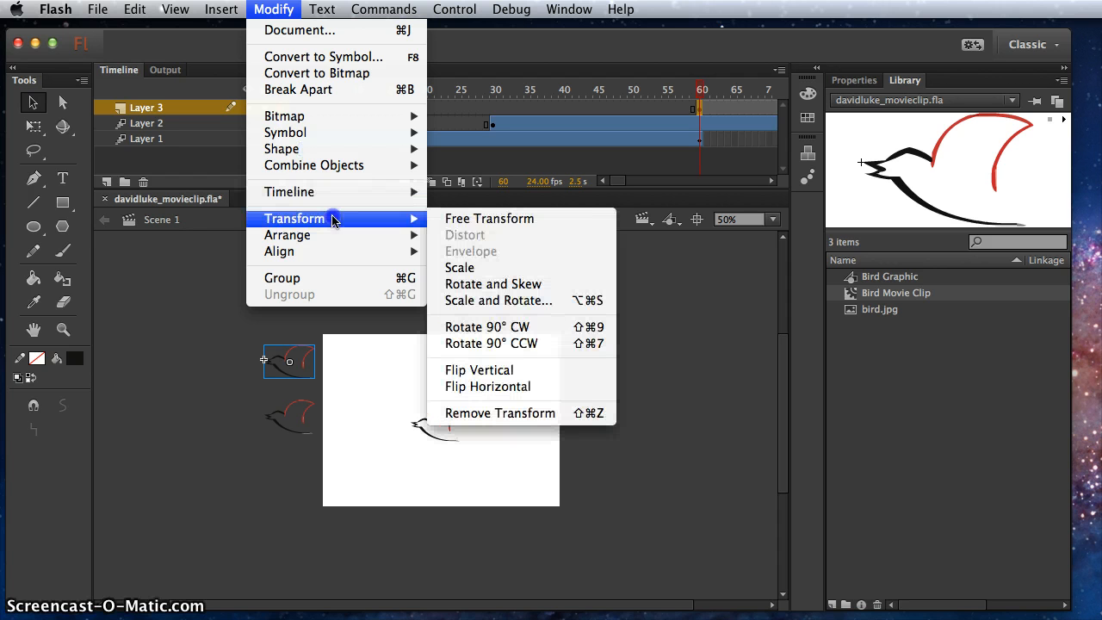
pyautogui.click(544, 387)
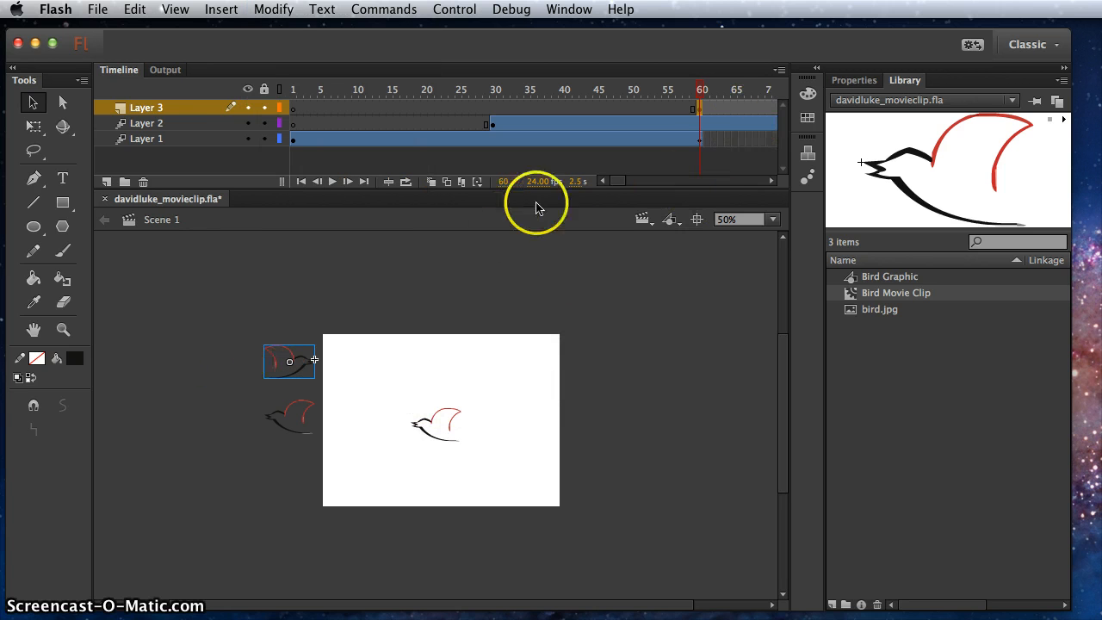
pyautogui.click(731, 105)
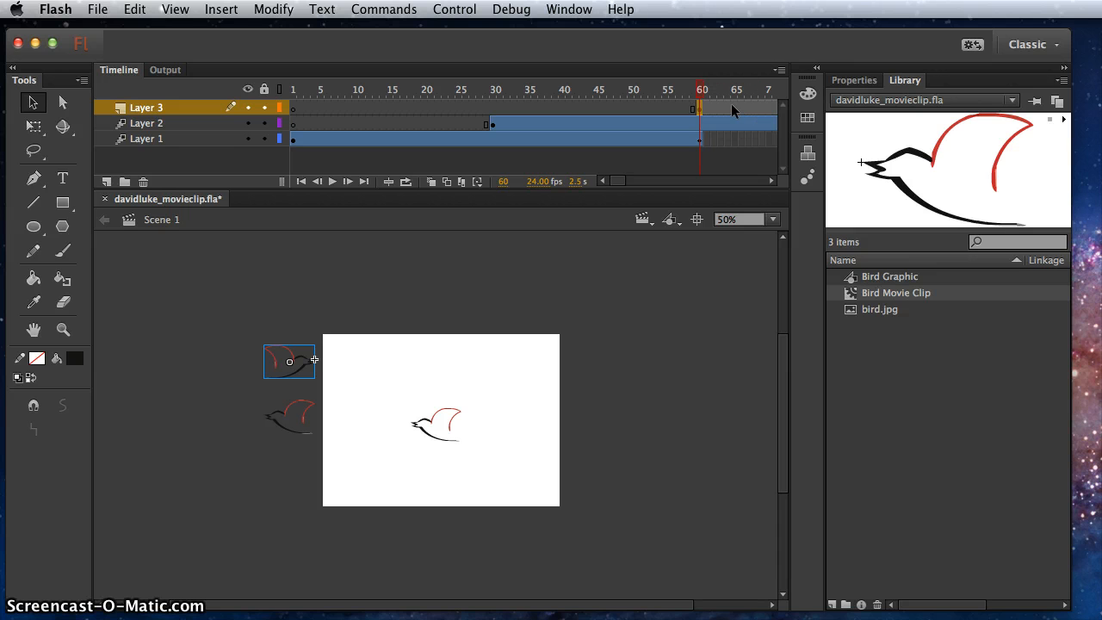
pyautogui.rightClick(731, 103)
pyautogui.click(685, 204)
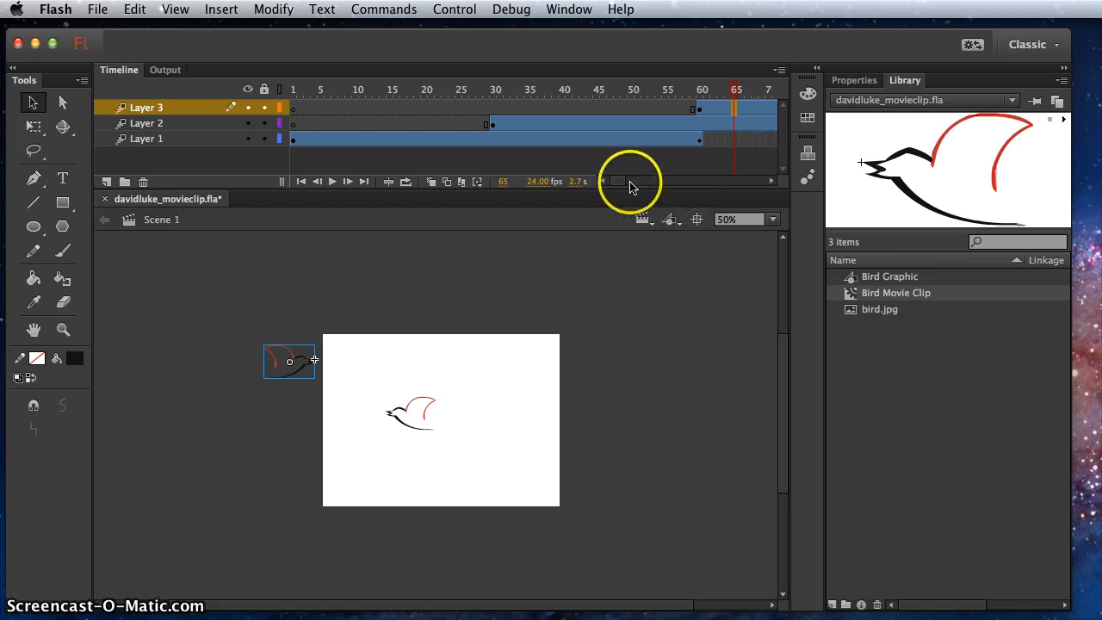
pyautogui.moveTo(634, 179)
pyautogui.mouseDown()
pyautogui.moveTo(621, 174)
pyautogui.moveTo(634, 179)
pyautogui.mouseUp()
pyautogui.press('super+z')
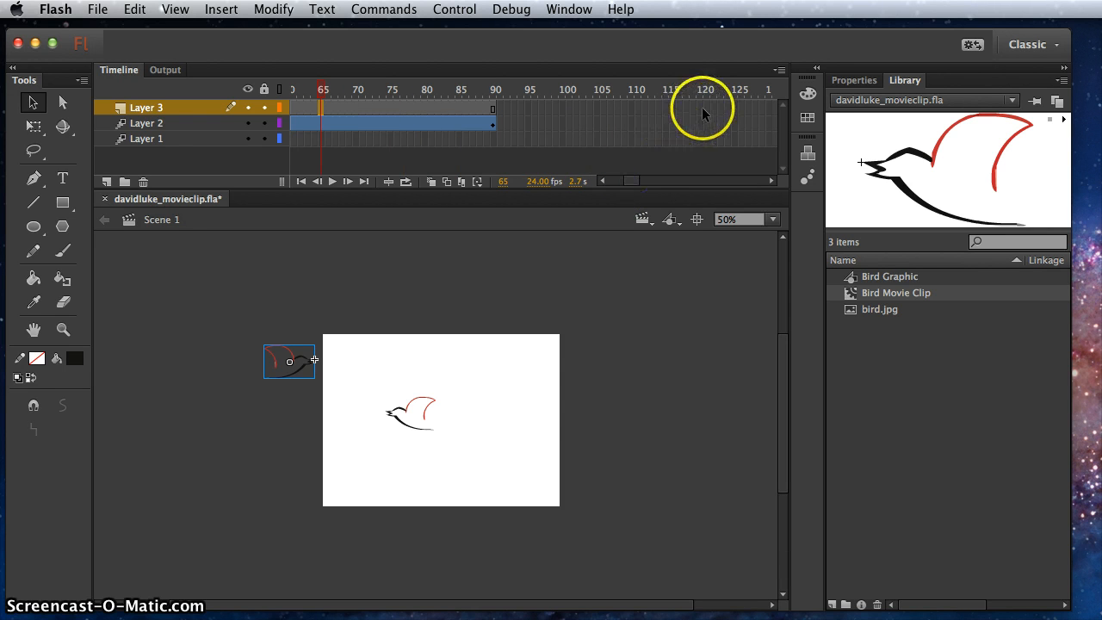
# Extend Layer 3 to frame 120 and create a motion tween on it.
pyautogui.rightClick(702, 108)
pyautogui.click(752, 203)
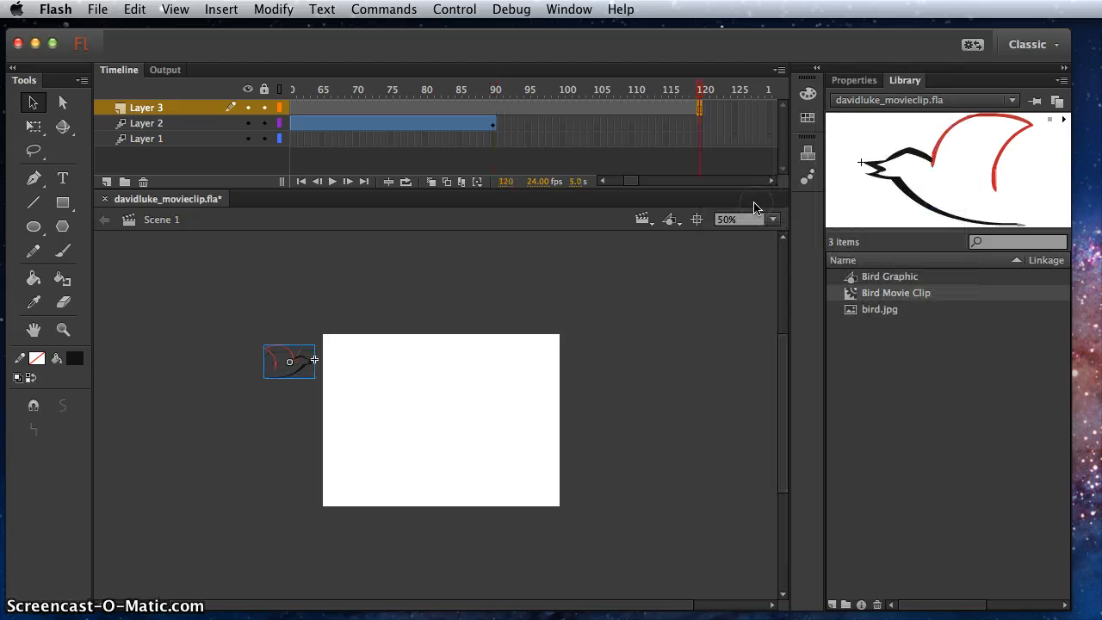
pyautogui.rightClick(553, 109)
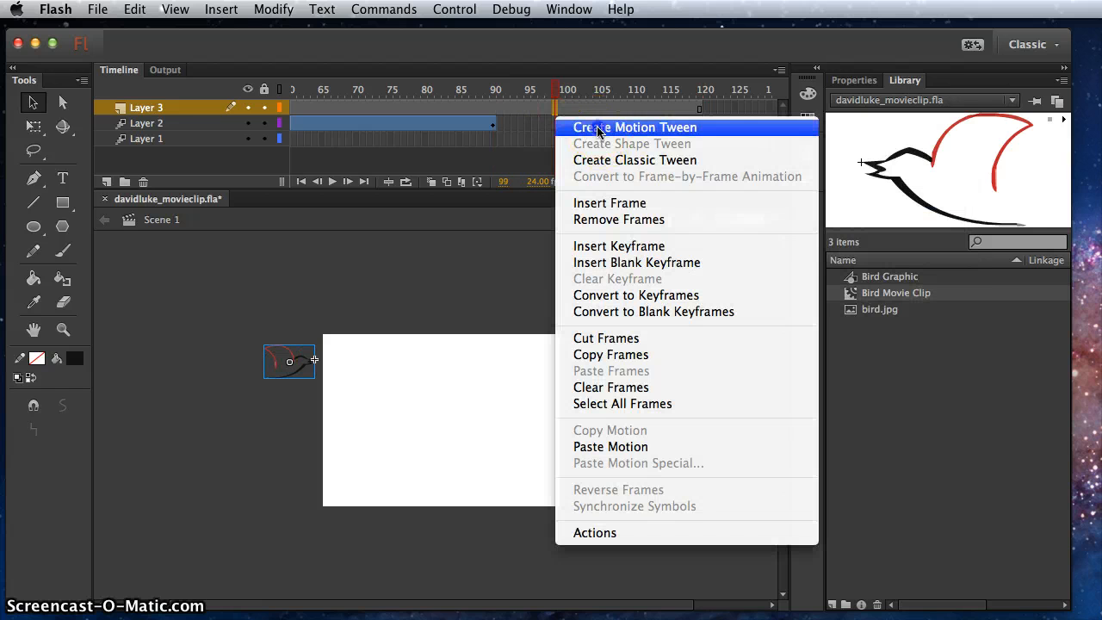
pyautogui.click(600, 128)
# At frame 120, move the Layer 3 bird straight across past the stage's right edge and save the file.
pyautogui.click(702, 109)
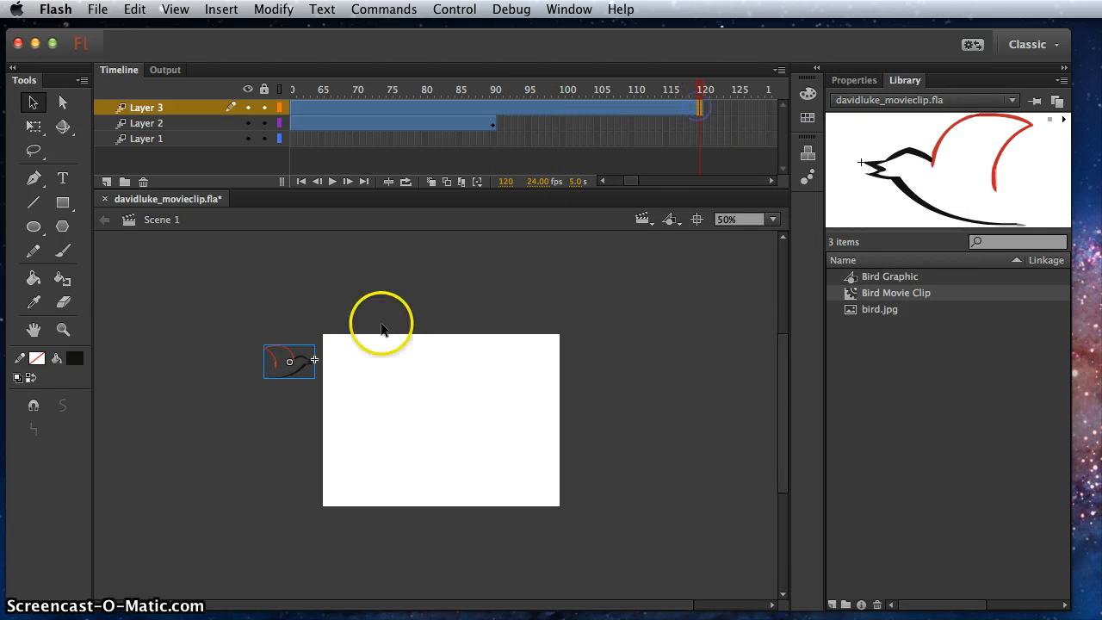
pyautogui.moveTo(276, 347); pyautogui.dragTo(601, 354)
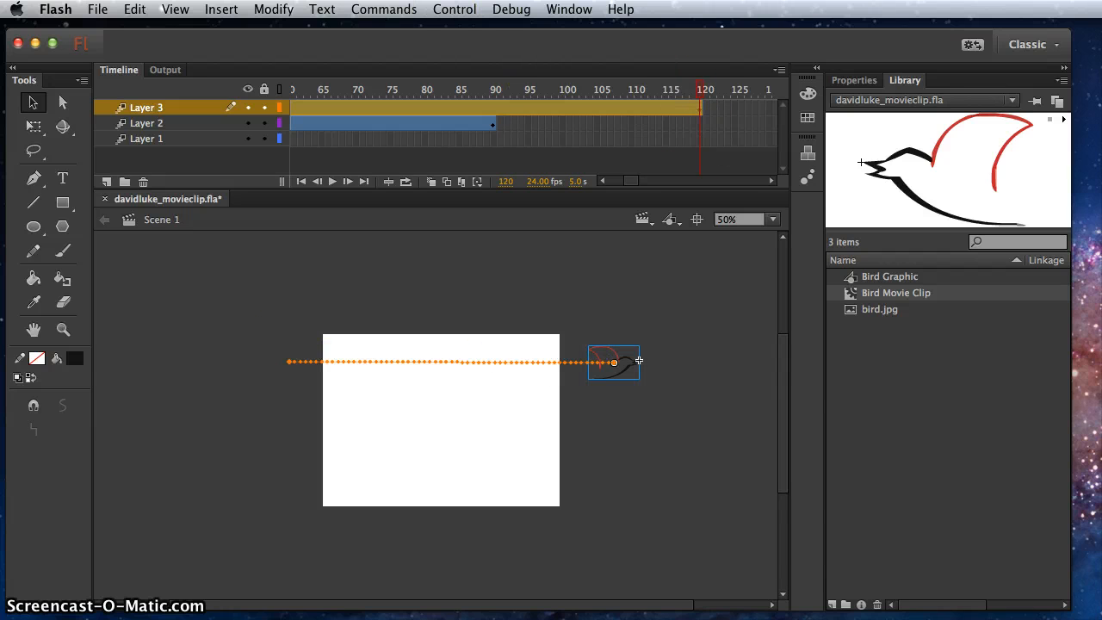
pyautogui.press('super+s')
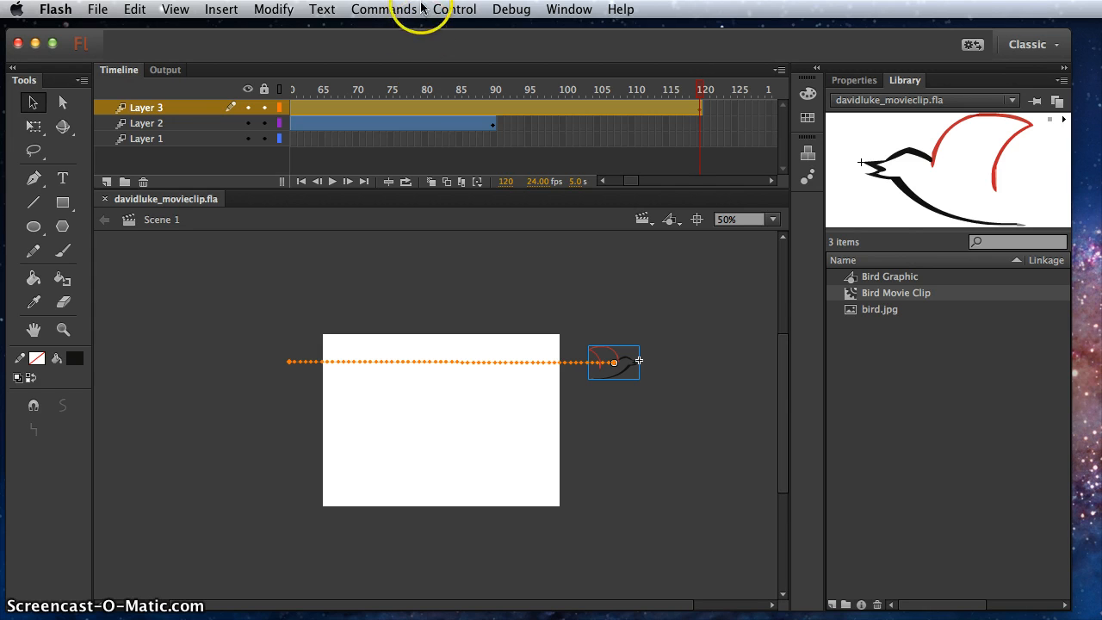
# Test the movie in Flash Professional to check the flipped bird's left-to-right flight, and close the preview.
pyautogui.click(448, 9)
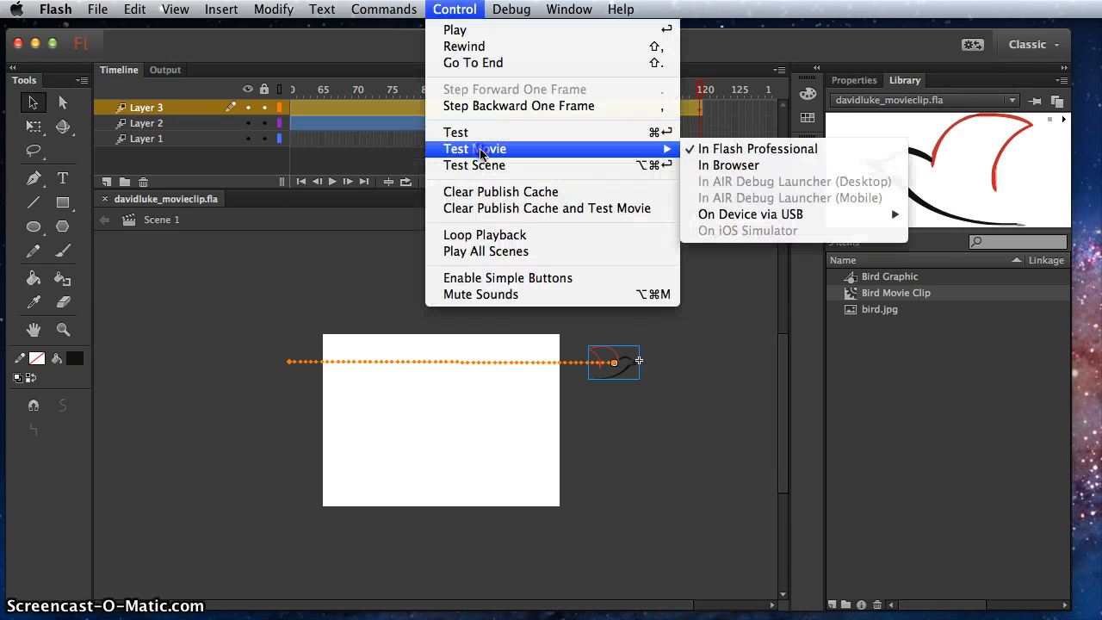
pyautogui.click(743, 150)
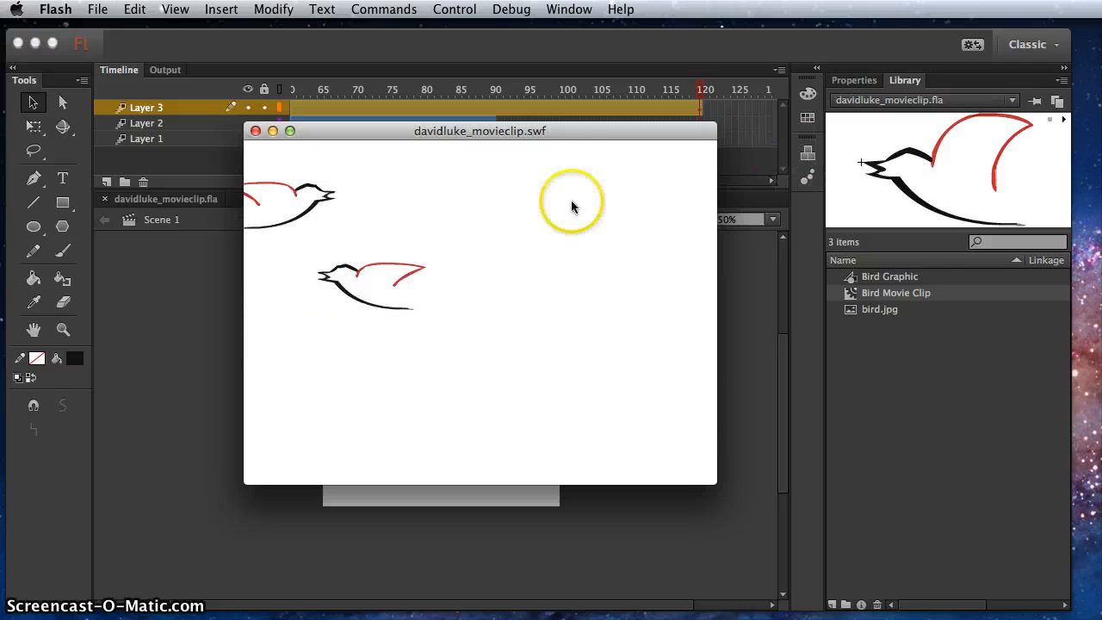
pyautogui.click(255, 131)
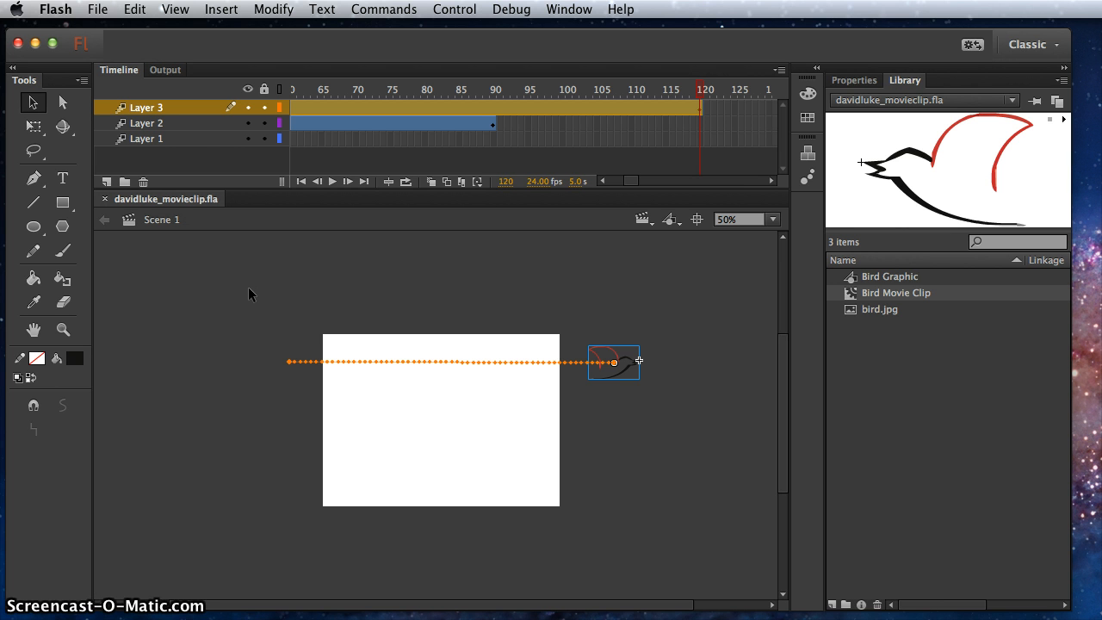
pyautogui.click(278, 339)
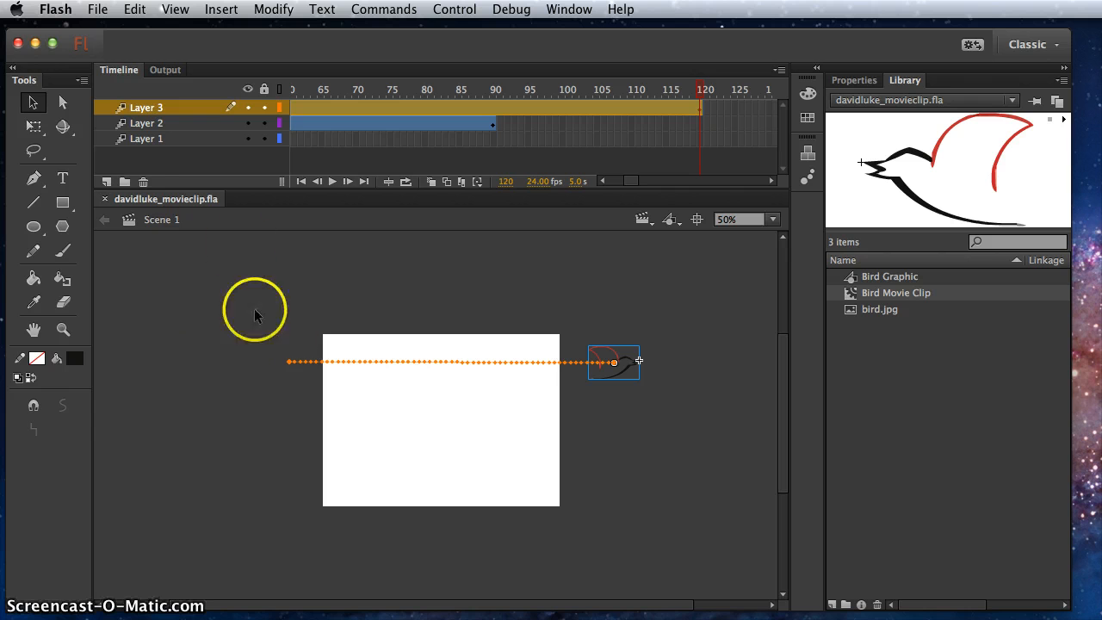
# Add a new layer above Layer 3 and insert a keyframe on it at frame 90.
pyautogui.click(106, 181)
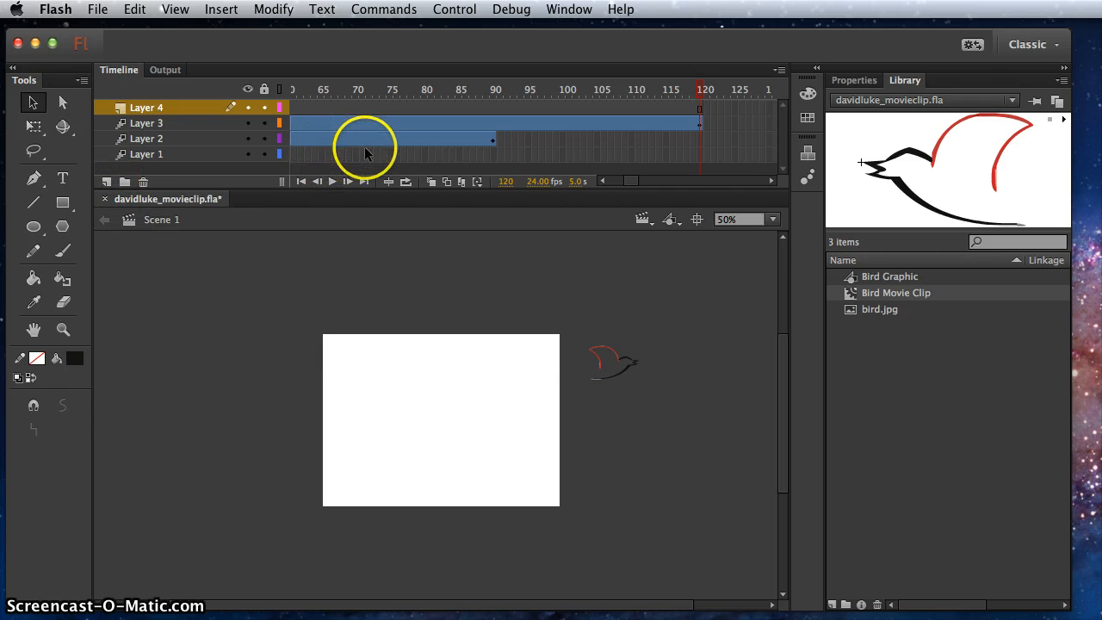
pyautogui.click(494, 105)
pyautogui.rightClick(494, 105)
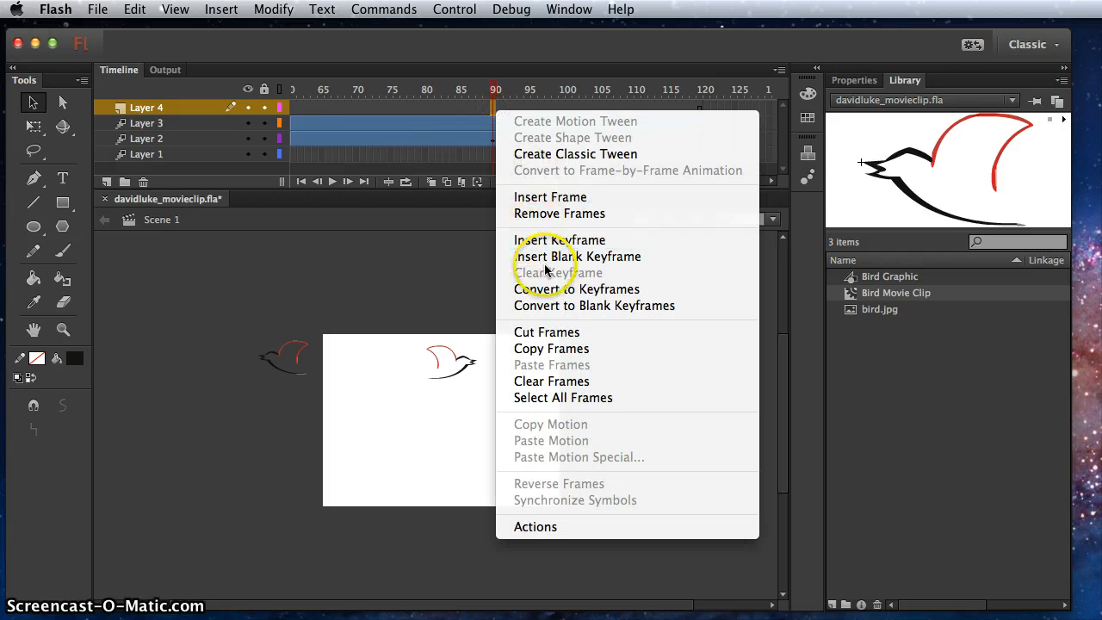
pyautogui.click(543, 242)
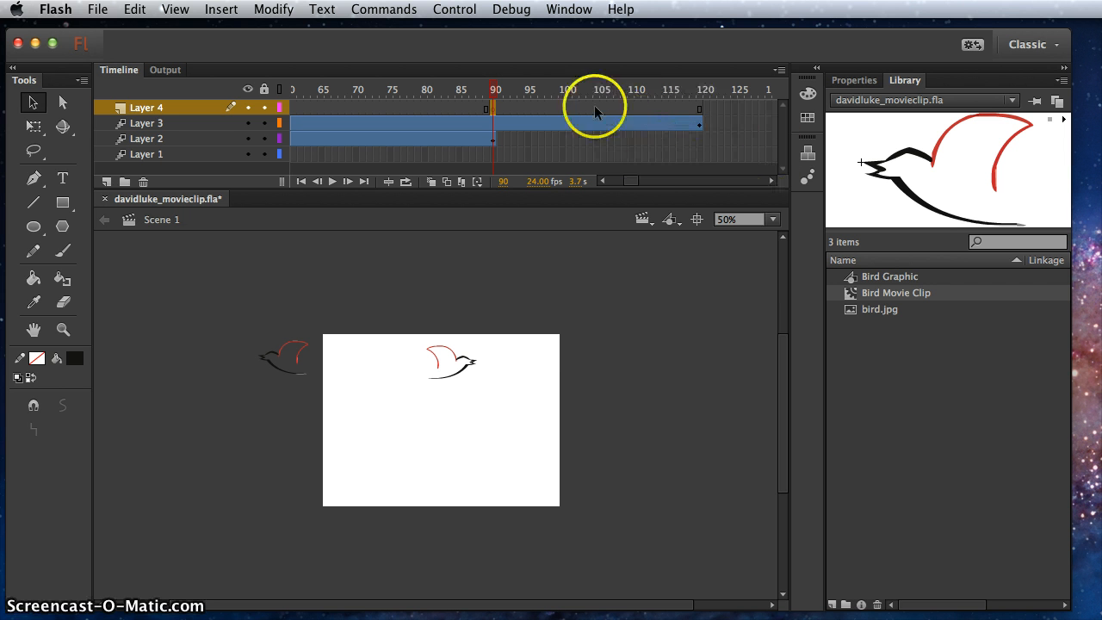
# Extend Layer 4 to frame 150 and select its keyframe at frame 90.
pyautogui.moveTo(633, 181); pyautogui.dragTo(639, 180)
pyautogui.rightClick(729, 108)
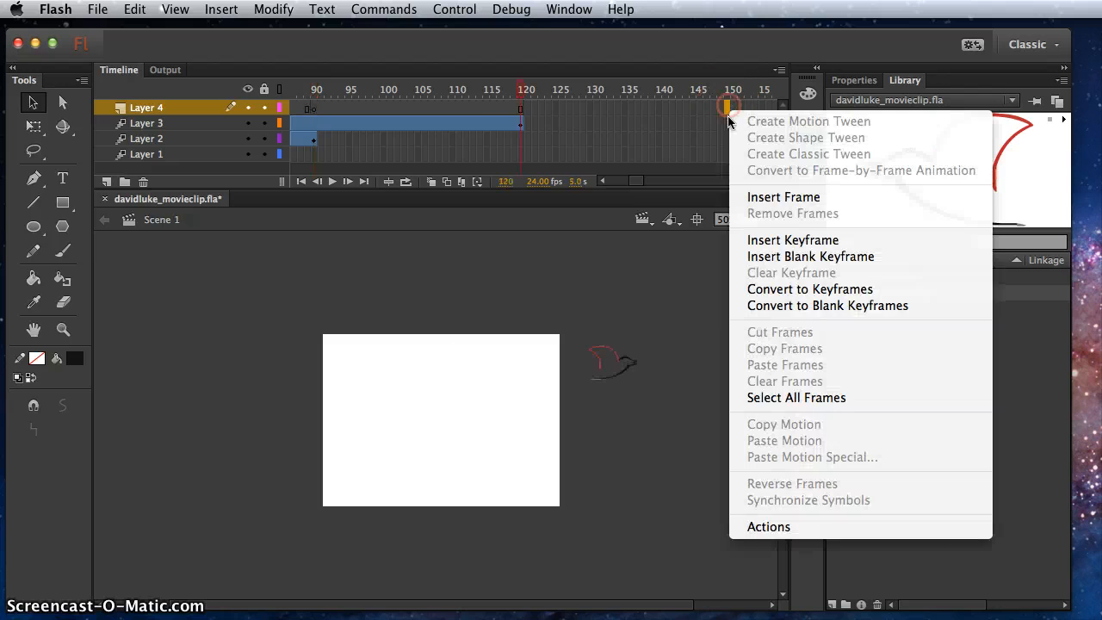
pyautogui.click(753, 200)
pyautogui.click(315, 108)
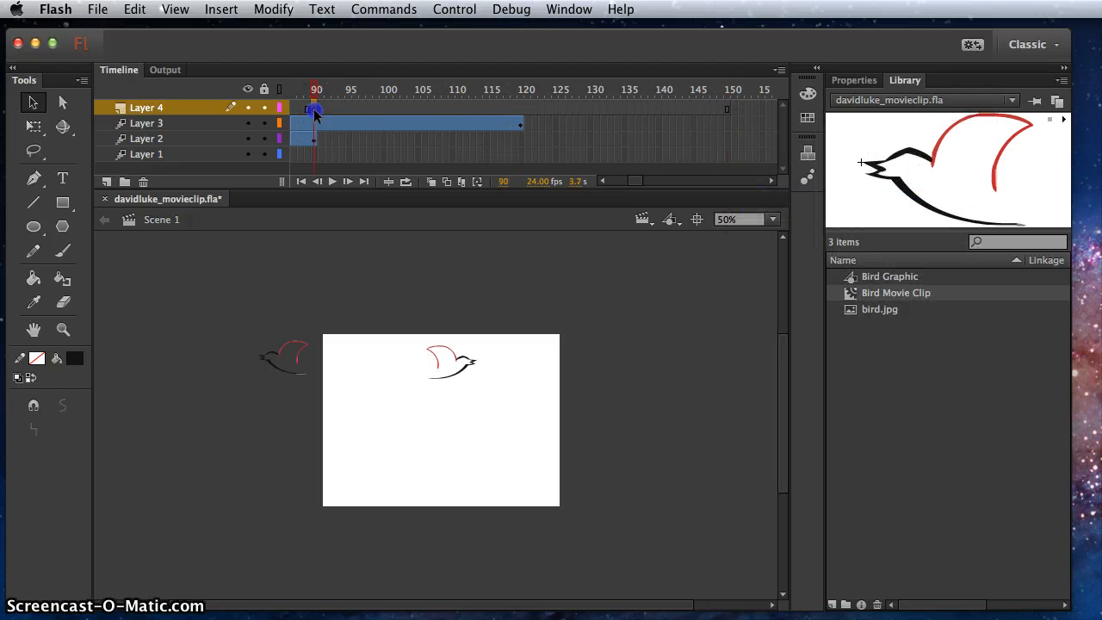
pyautogui.click(851, 295)
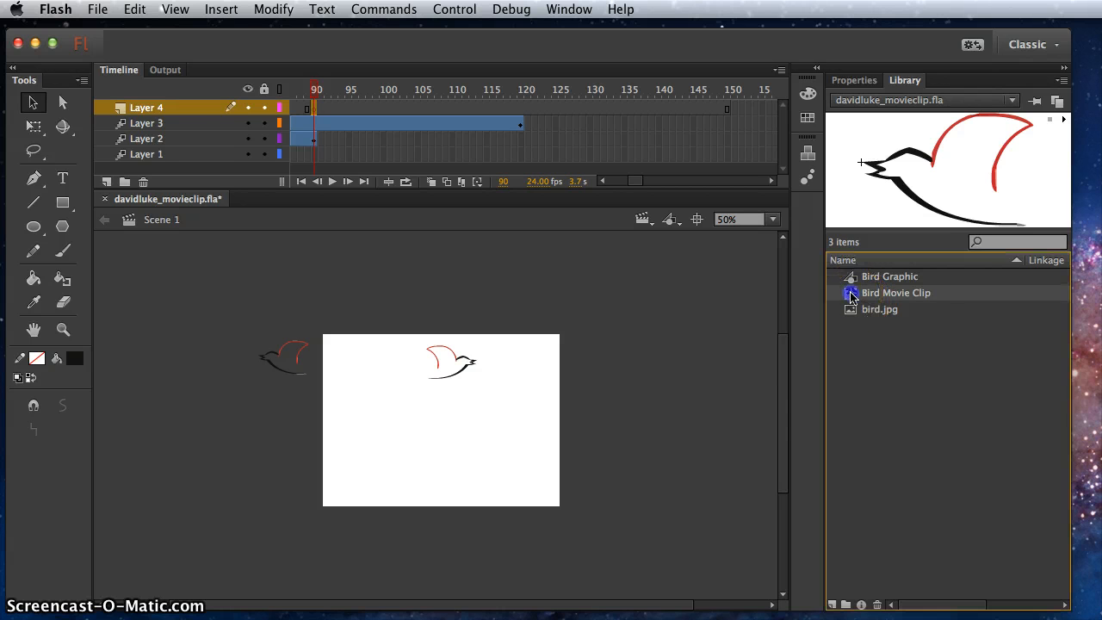
pyautogui.click(315, 105)
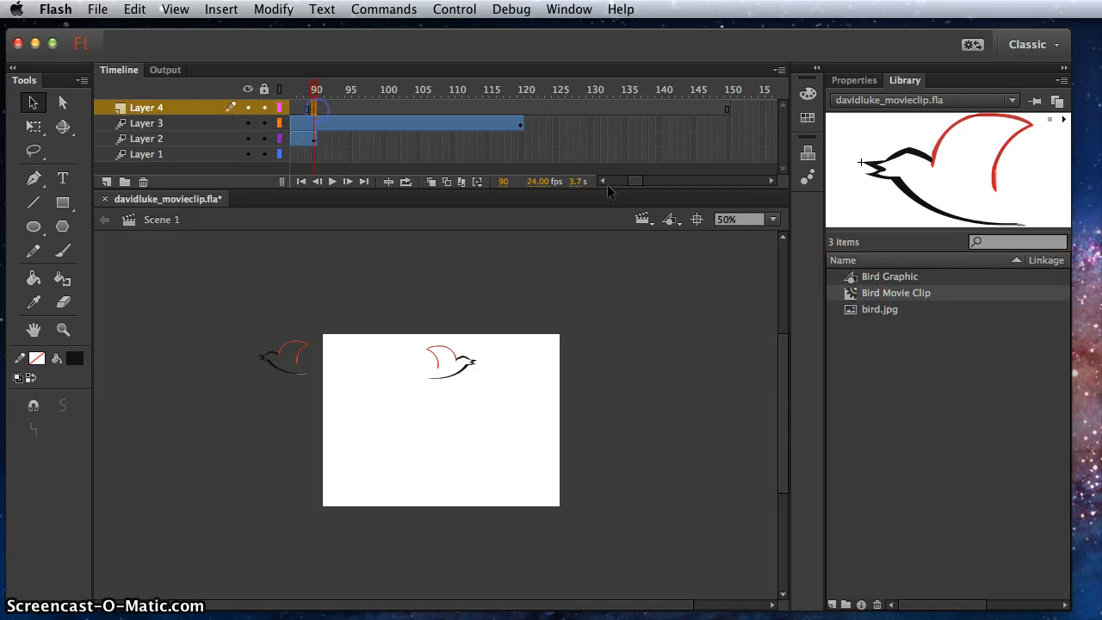
# Place a Bird Movie Clip instance just off the stage's lower-right corner at frame 90 of Layer 4 and create a motion tween.
pyautogui.click(852, 294)
pyautogui.moveTo(853, 294); pyautogui.dragTo(637, 498)
pyautogui.rightClick(685, 107)
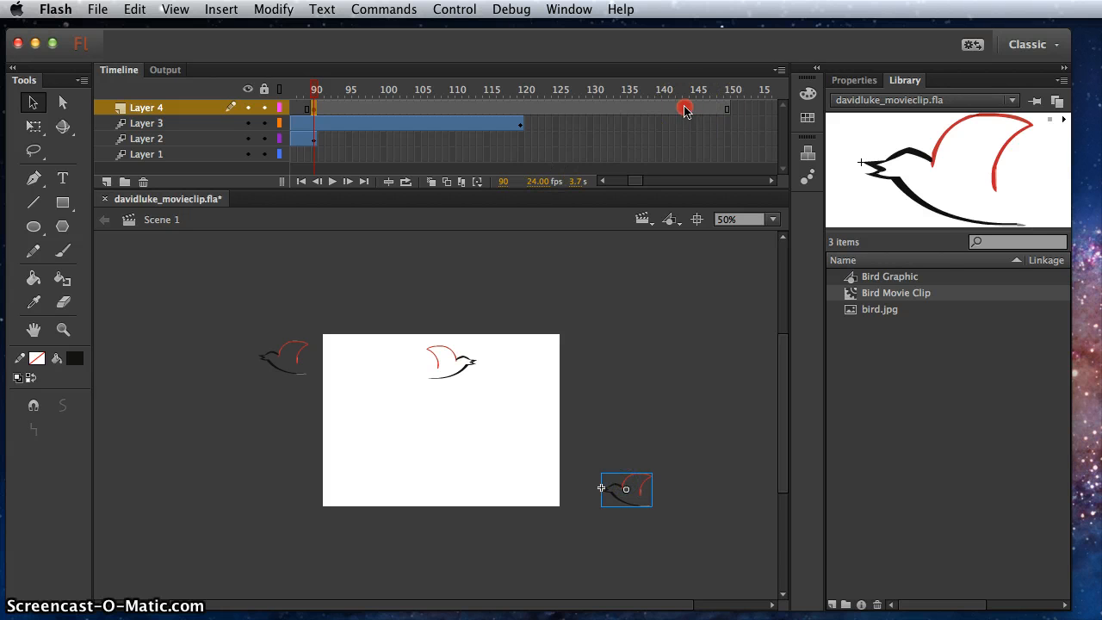
pyautogui.click(704, 123)
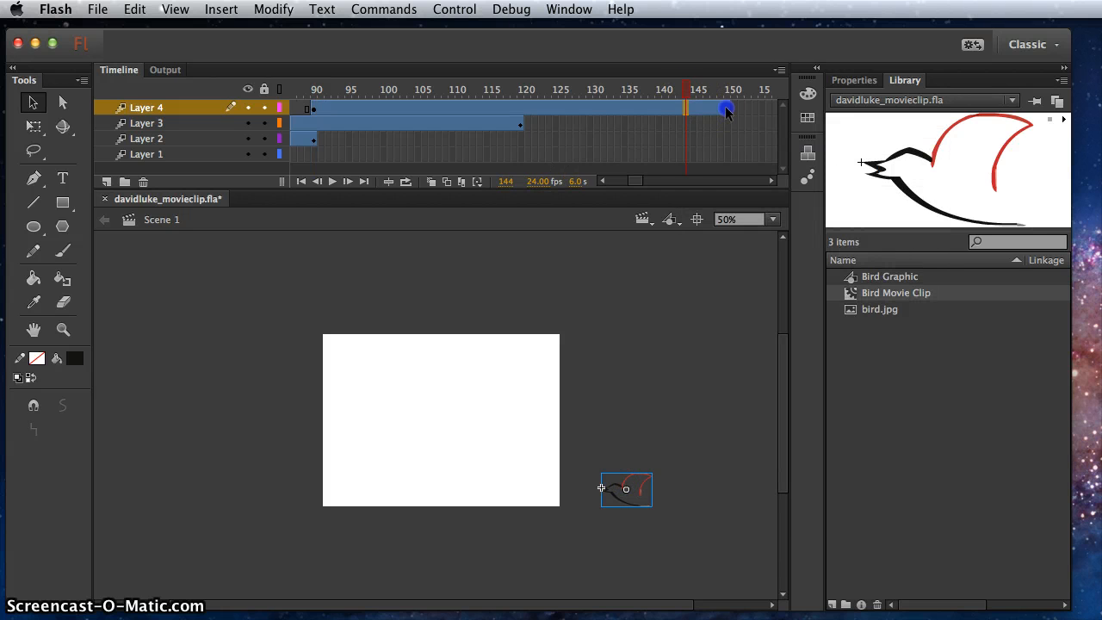
# At frame 150, move the Layer 4 bird diagonally across to outside the stage's upper-left corner.
pyautogui.click(726, 109)
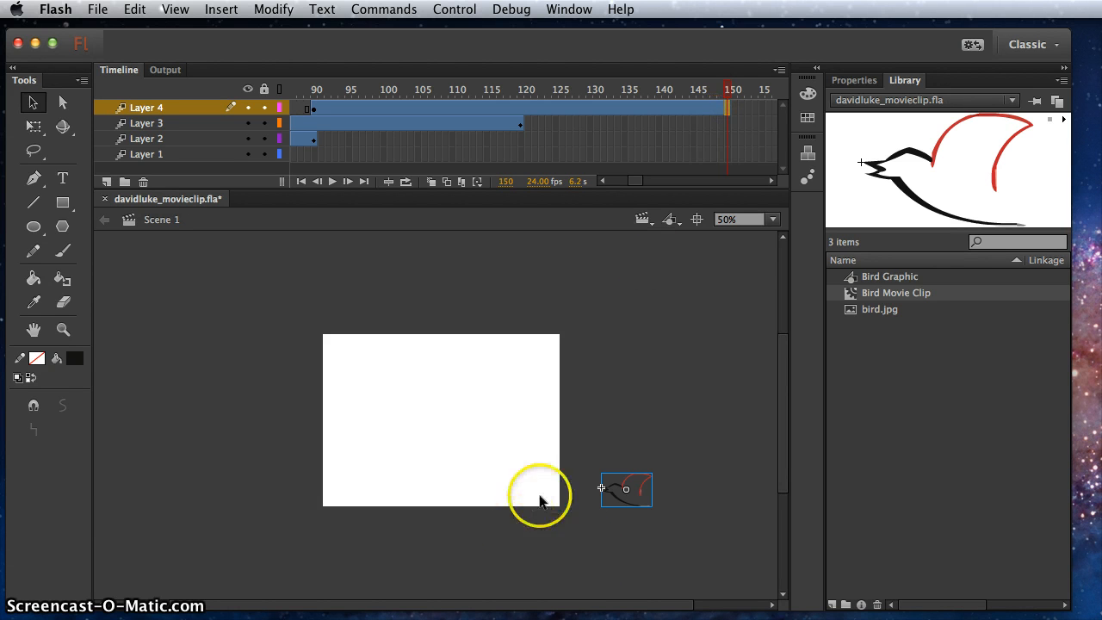
pyautogui.moveTo(623, 489); pyautogui.dragTo(256, 343)
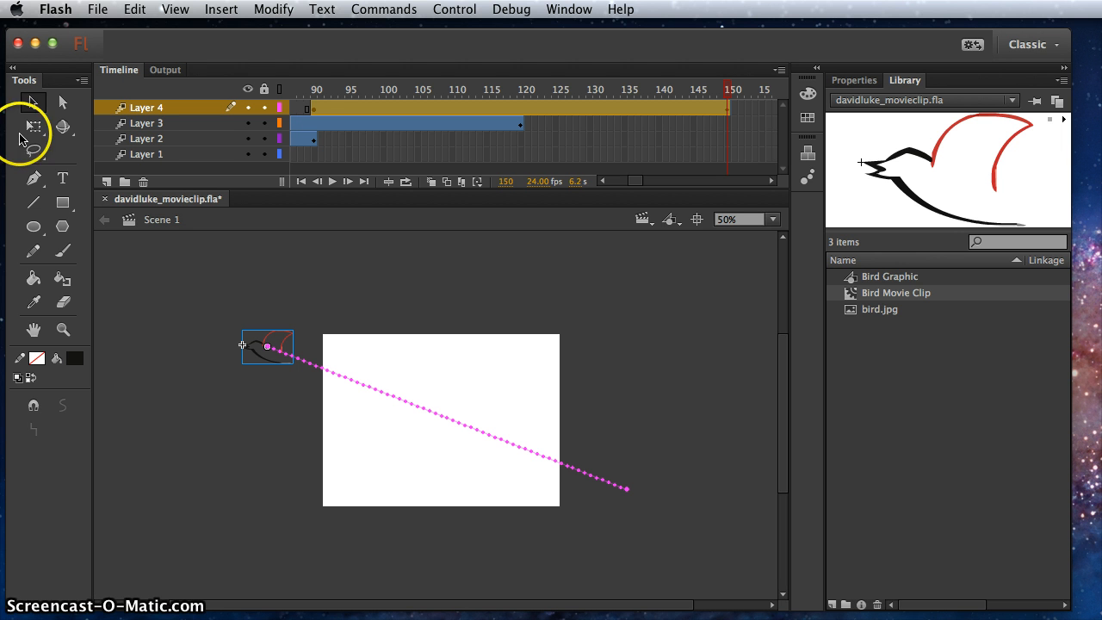
pyautogui.click(218, 244)
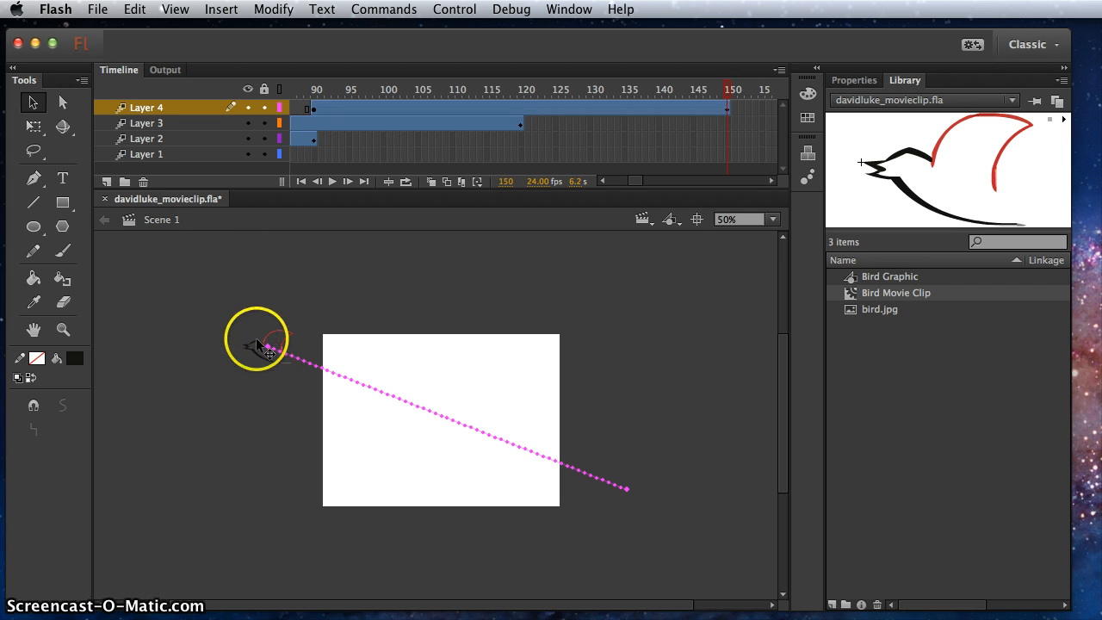
# At frame 150, enlarge the Layer 4 bird to about three times its size with Free Transform, keeping it outside the stage's upper-left corner.
pyautogui.click(257, 343)
pyautogui.click(699, 153)
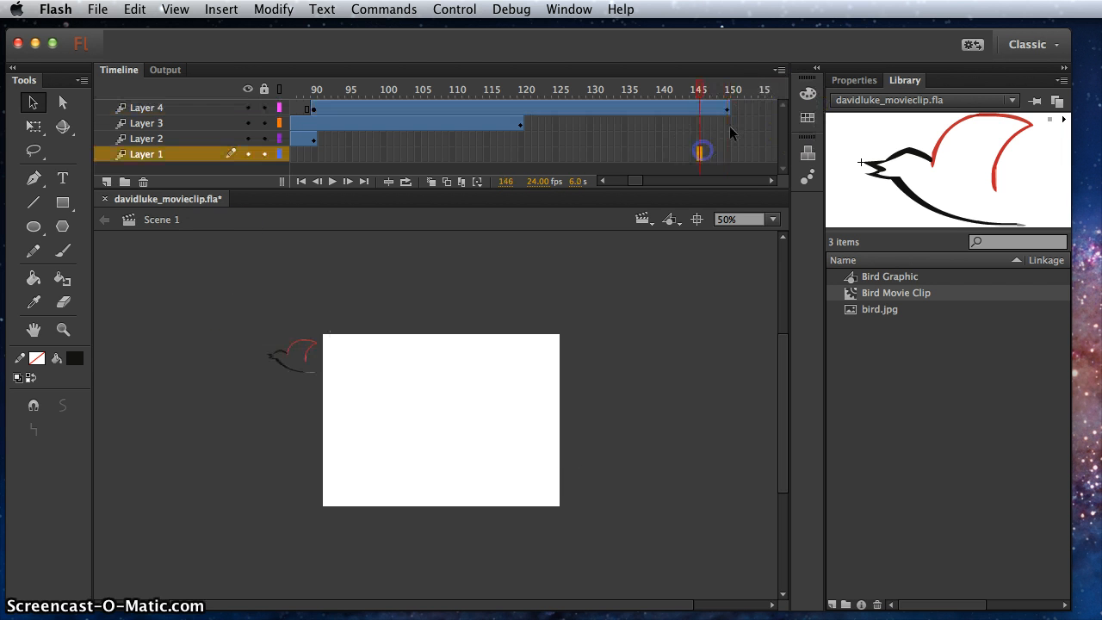
pyautogui.click(725, 109)
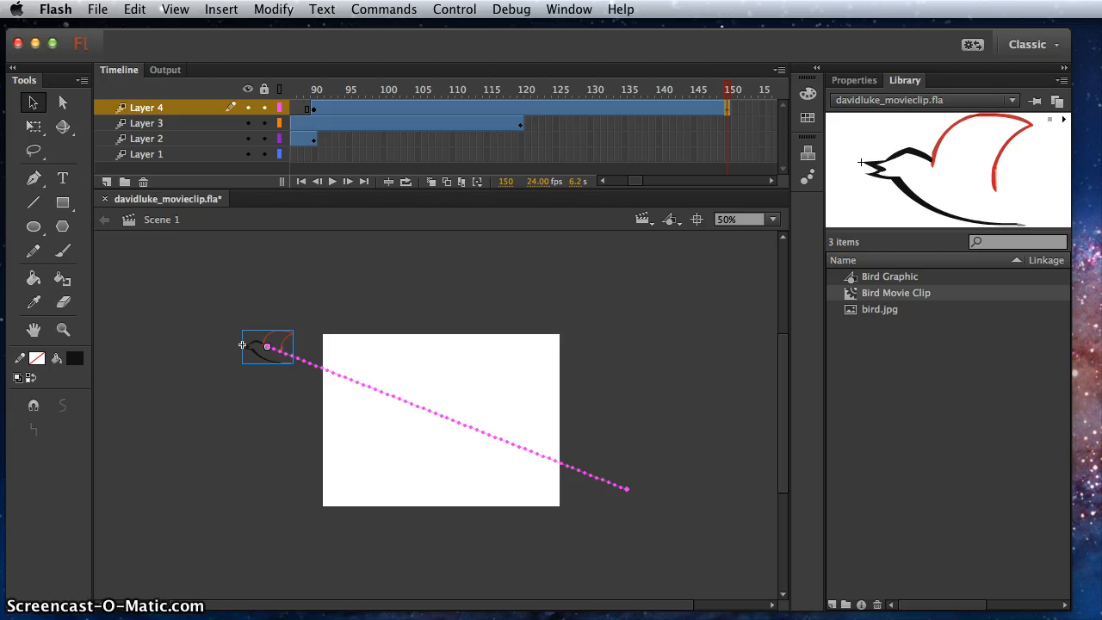
pyautogui.click(33, 131)
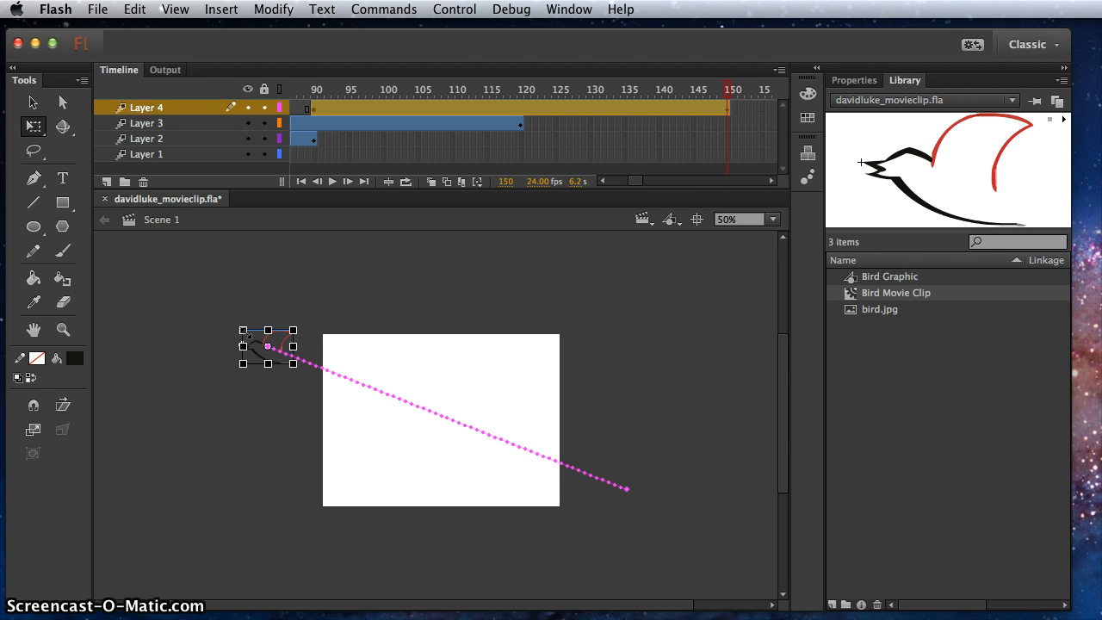
pyautogui.moveTo(242, 331); pyautogui.dragTo(200, 292)
pyautogui.moveTo(254, 342); pyautogui.dragTo(237, 325)
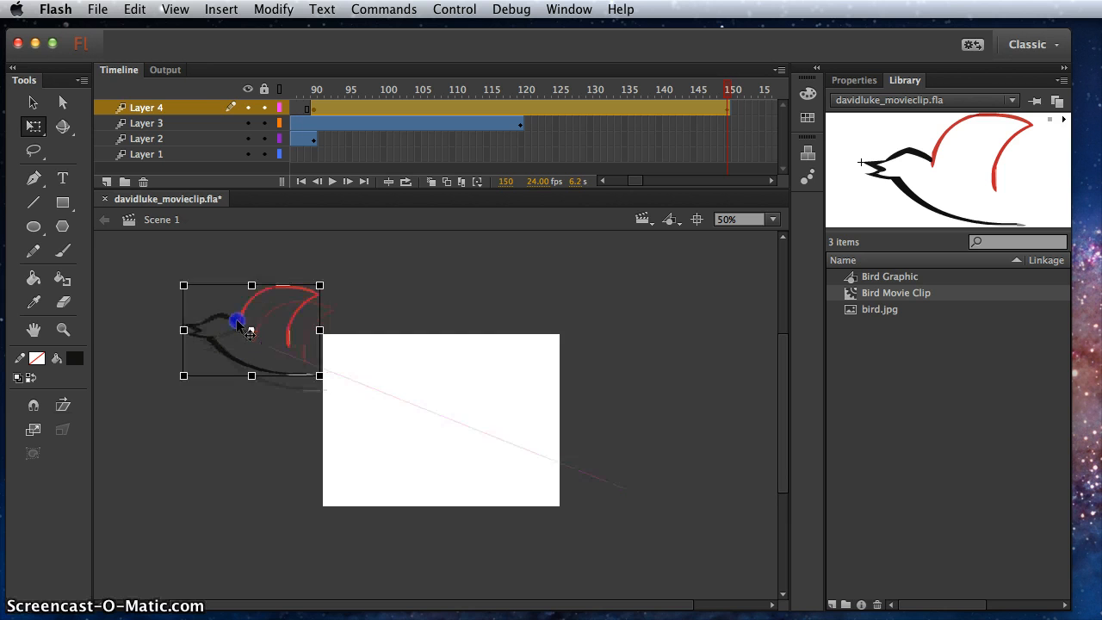
pyautogui.moveTo(185, 289); pyautogui.dragTo(176, 279)
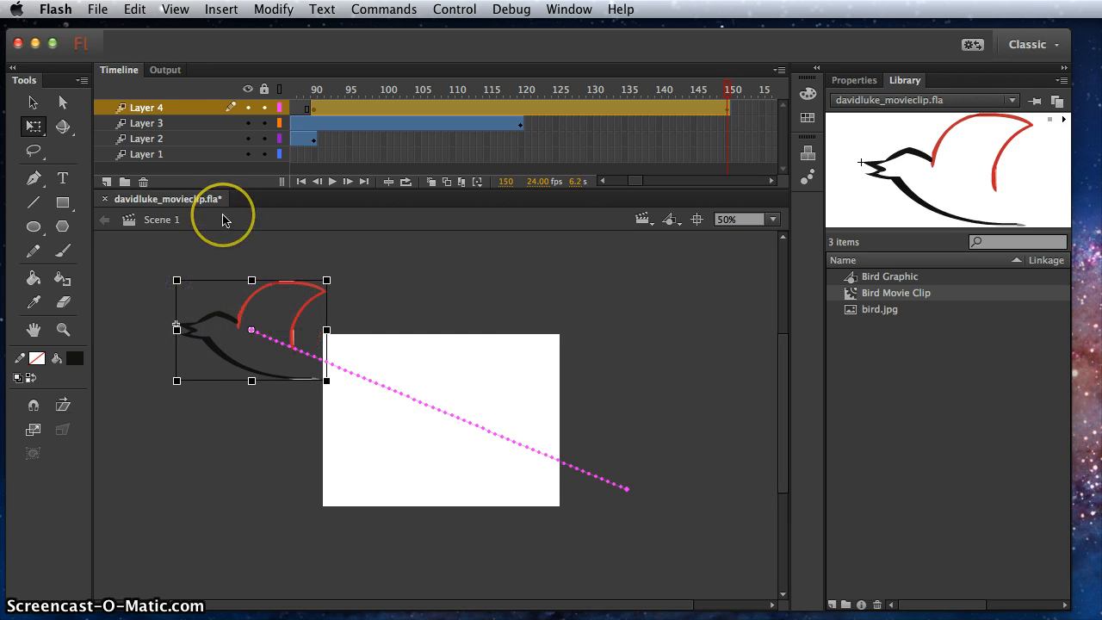
pyautogui.click(222, 248)
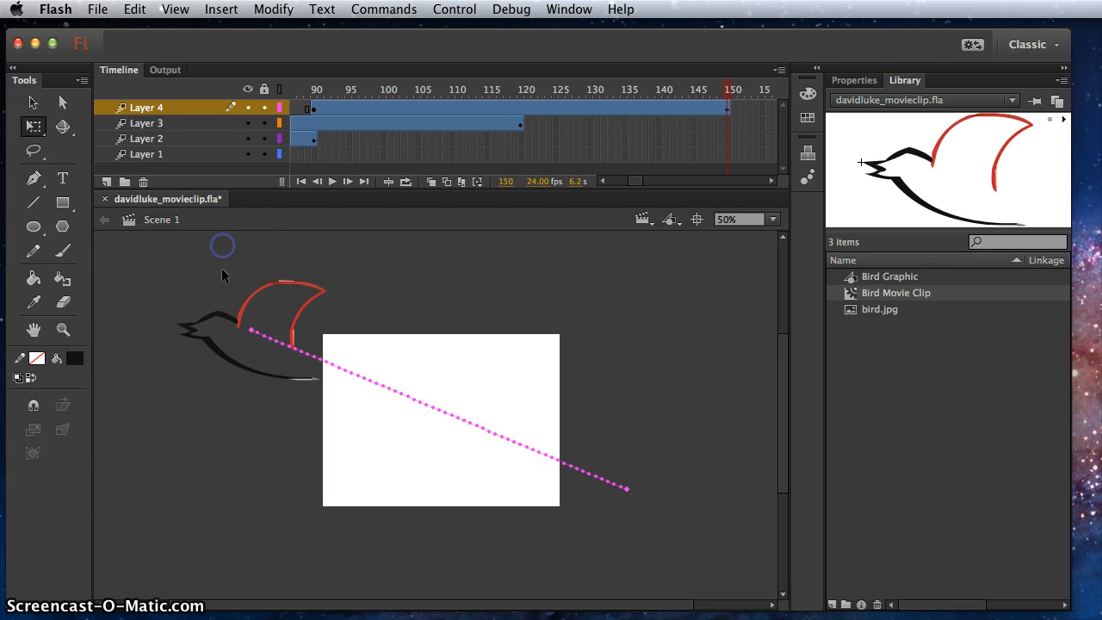
pyautogui.moveTo(251, 367); pyautogui.dragTo(258, 353)
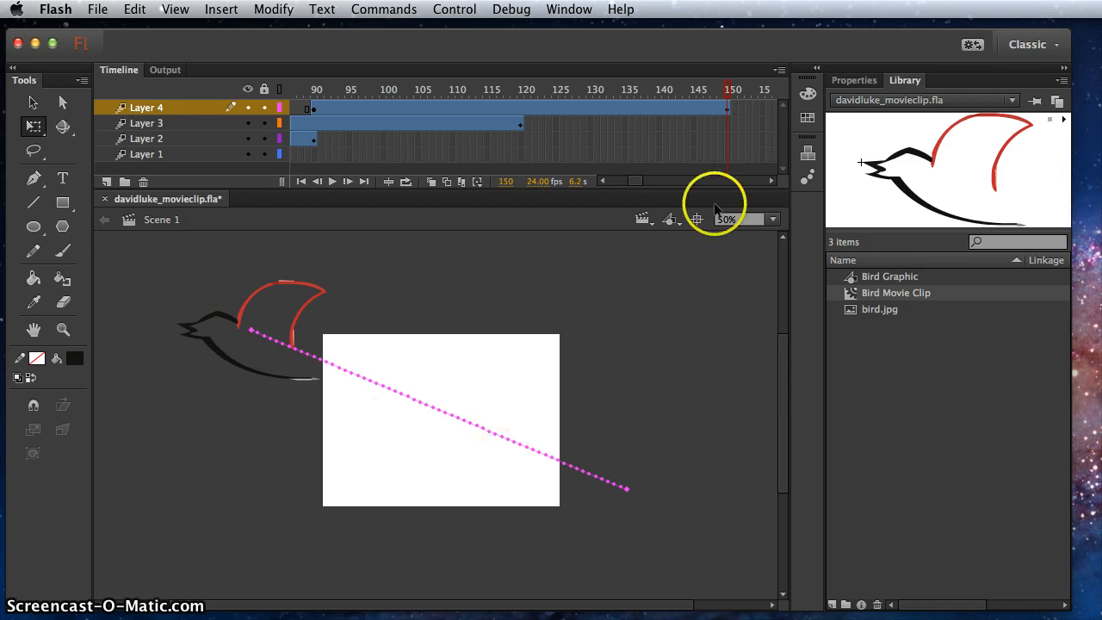
# Scrub through the Layer 4 tween and test the movie in Flash Professional to check the enlarging bird's diagonal flight, closing the preview.
pyautogui.moveTo(729, 89); pyautogui.dragTo(423, 95)
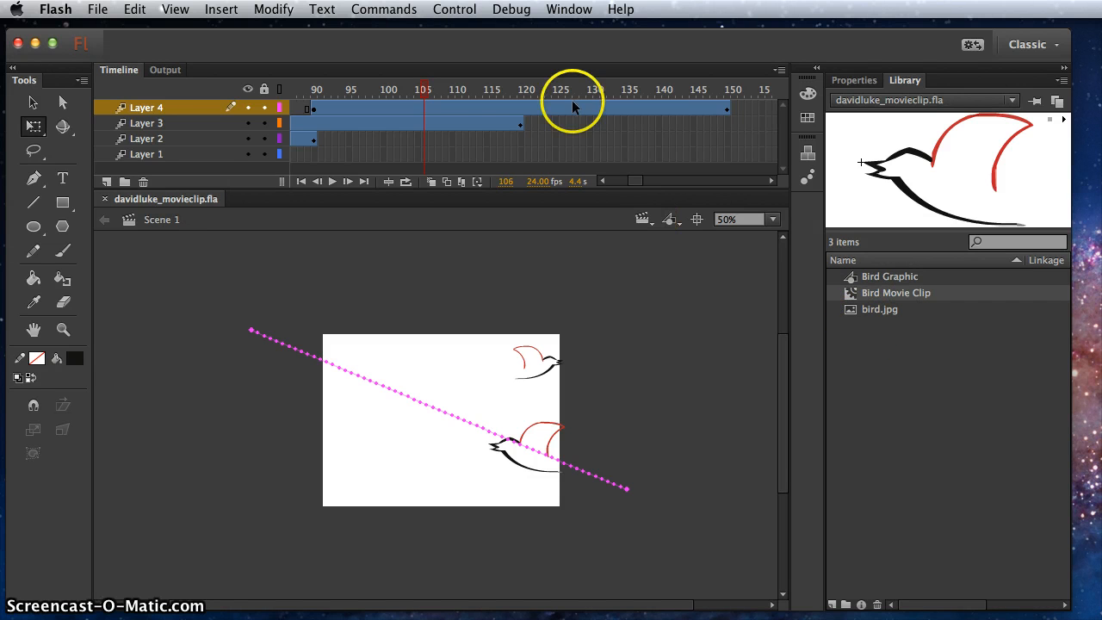
pyautogui.click(454, 9)
pyautogui.moveTo(495, 149)
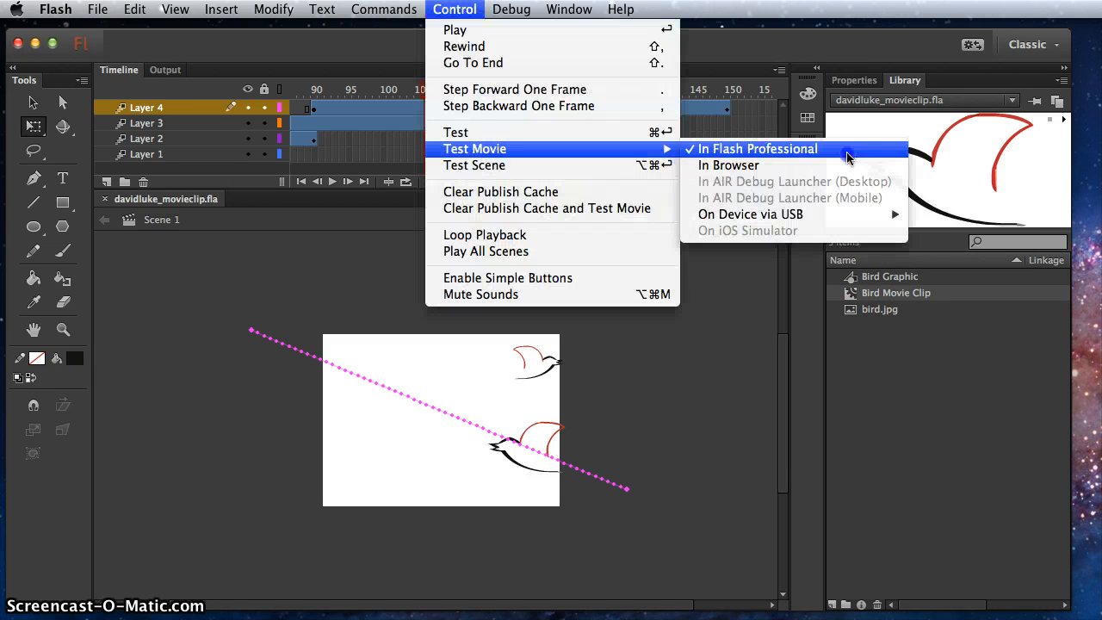
pyautogui.click(848, 150)
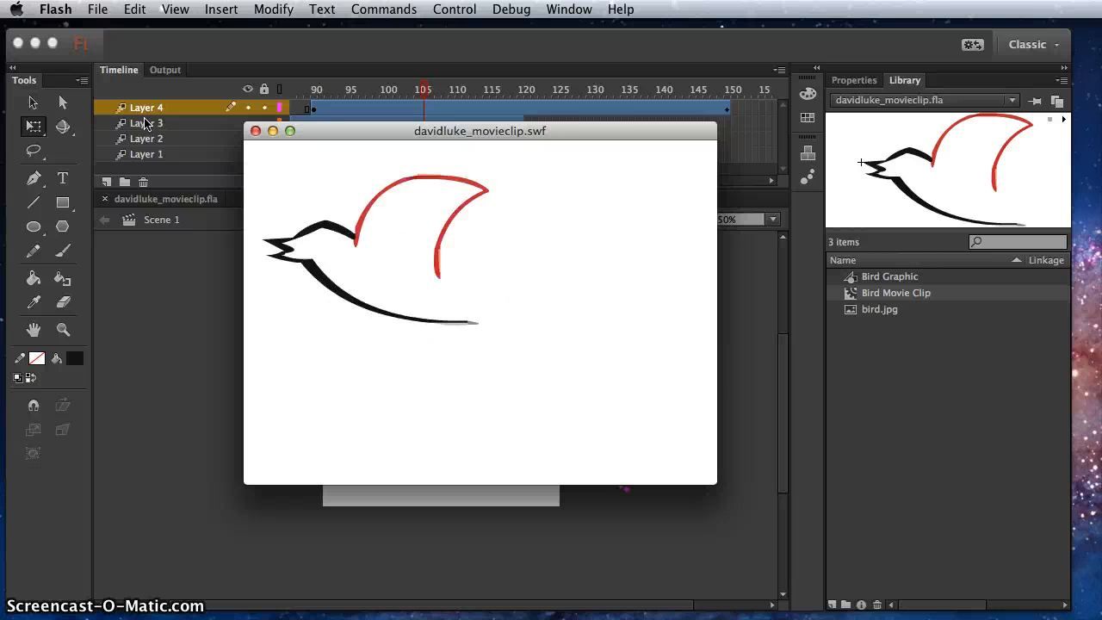
pyautogui.click(254, 132)
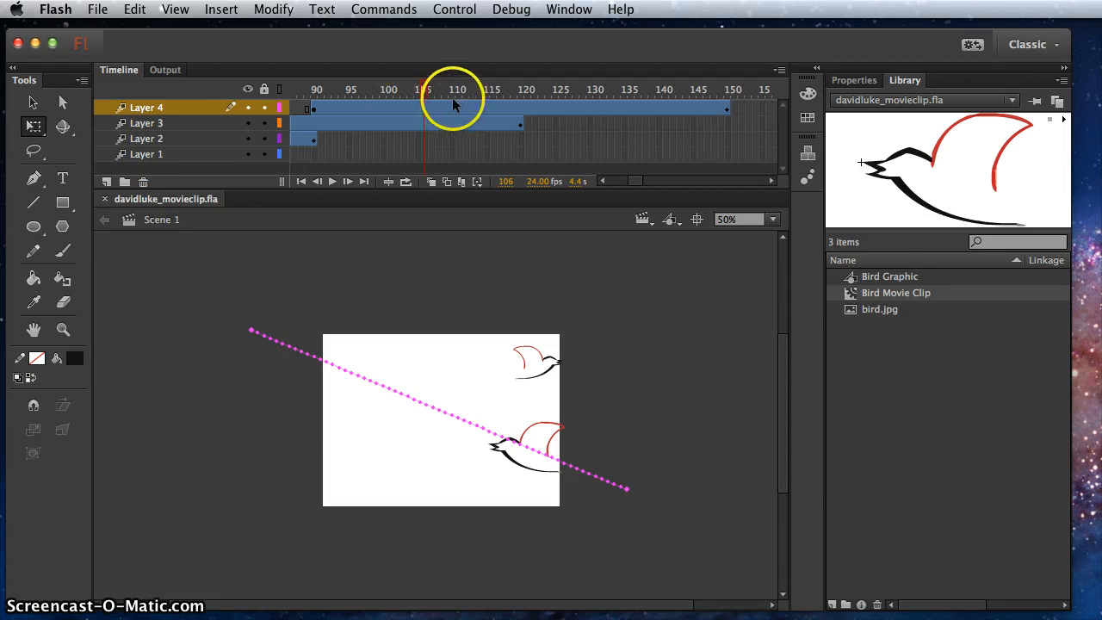
# Scrub the timeline forward to frame 145 and back to frame 1 to review the staggered bird tweens on all four layers.
pyautogui.moveTo(455, 103); pyautogui.dragTo(759, 168)
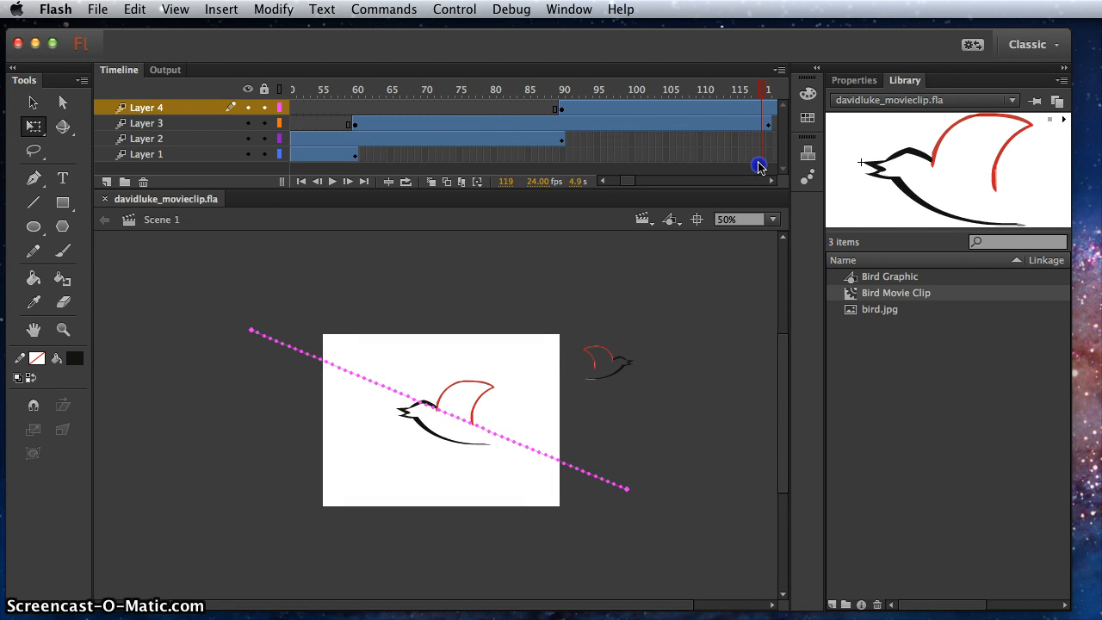
pyautogui.moveTo(757, 88); pyautogui.dragTo(664, 90)
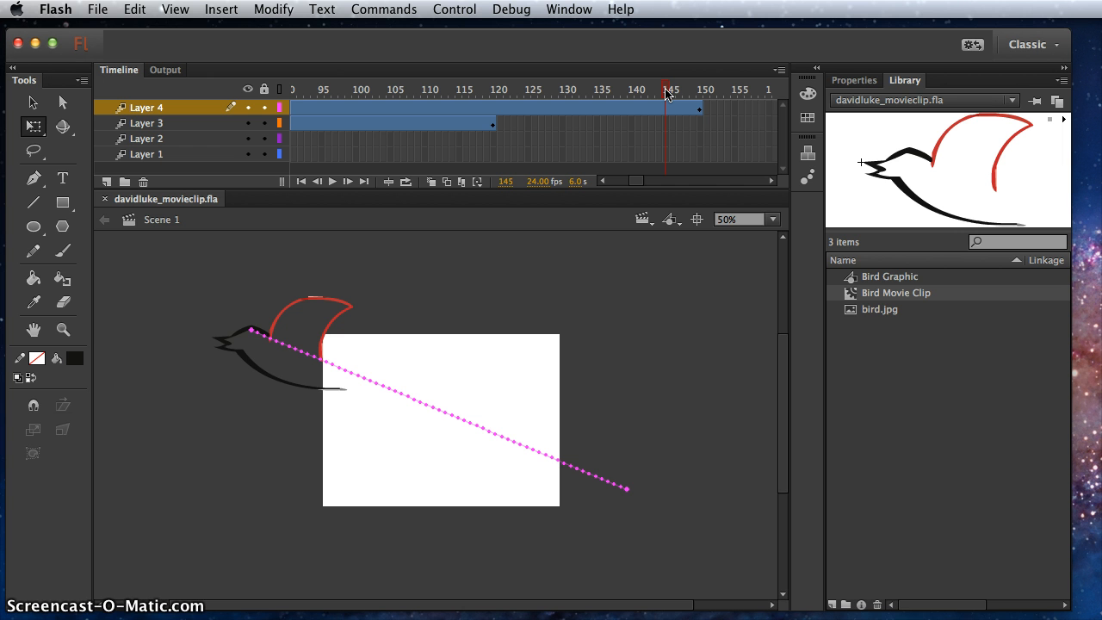
pyautogui.moveTo(668, 92); pyautogui.dragTo(223, 100)
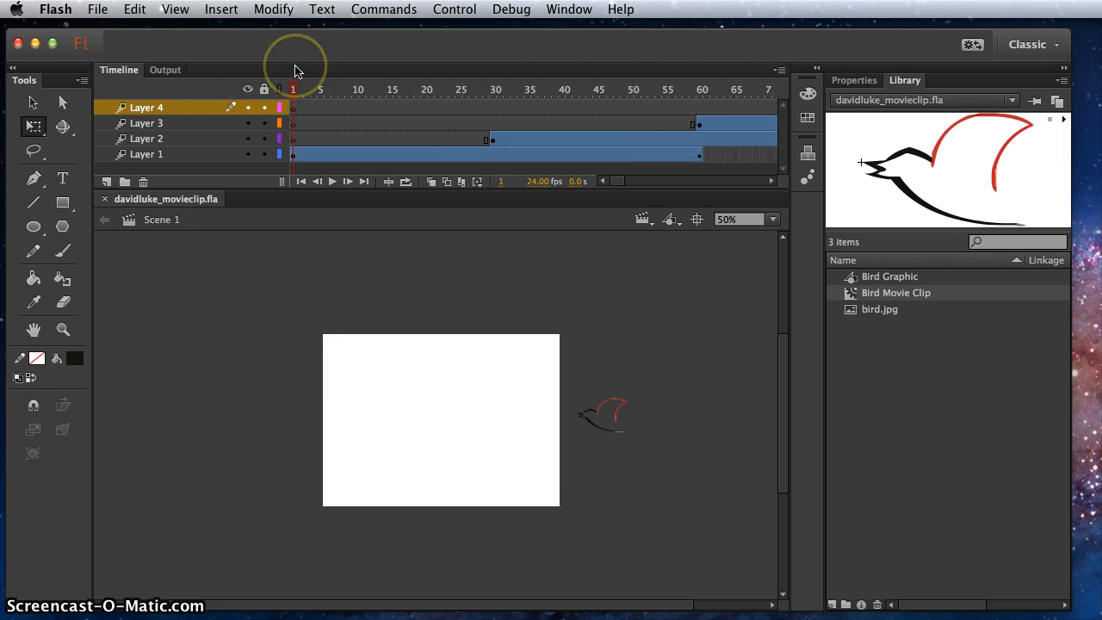